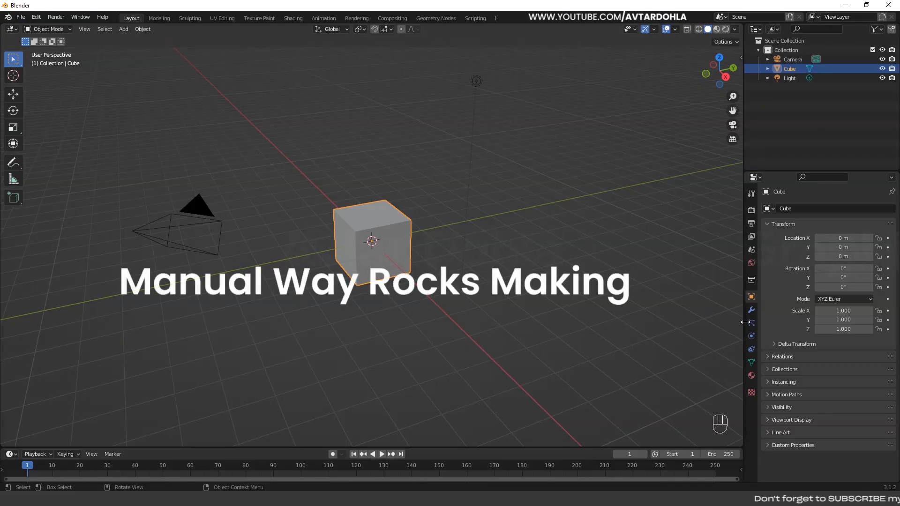
# Add a Subdivision Surface modifier to the cube, raise its viewport level to 3, and apply it to the mesh
pyautogui.click(752, 309)
pyautogui.click(822, 209)
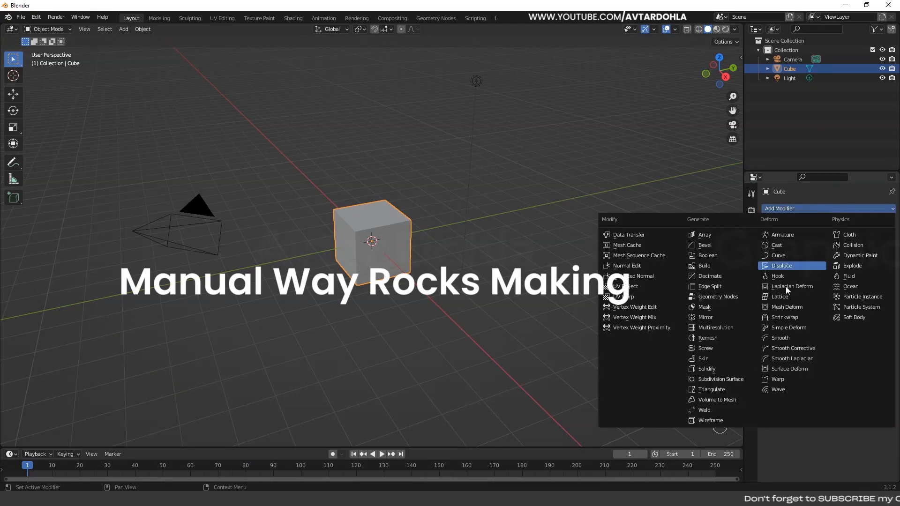
pyautogui.doubleClick(716, 378)
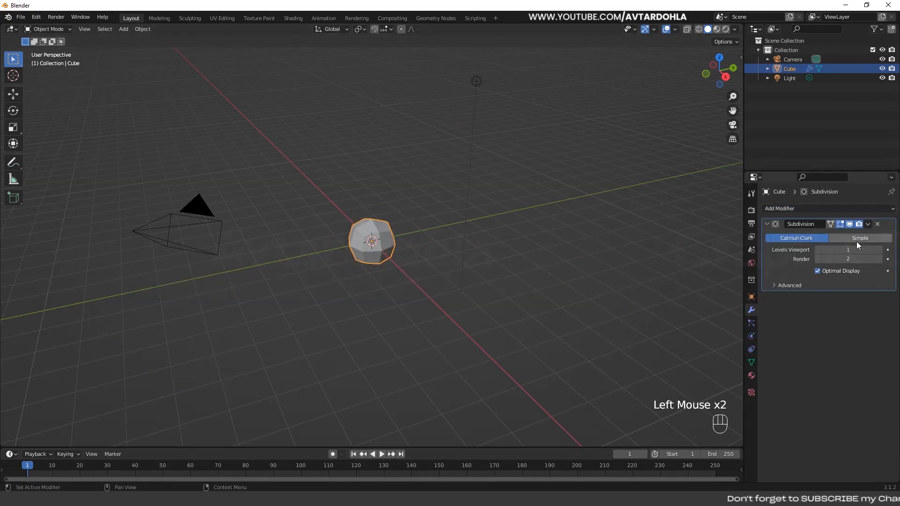
pyautogui.click(879, 249)
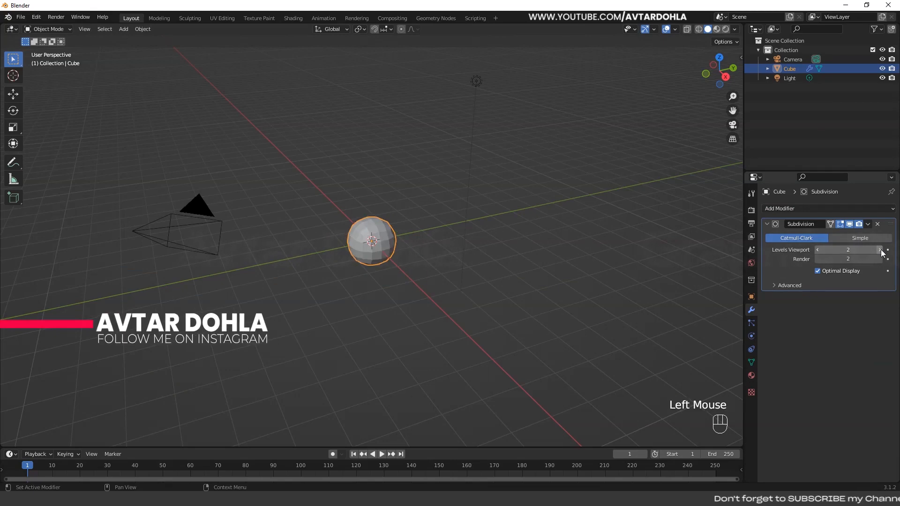
pyautogui.click(880, 250)
pyautogui.click(867, 224)
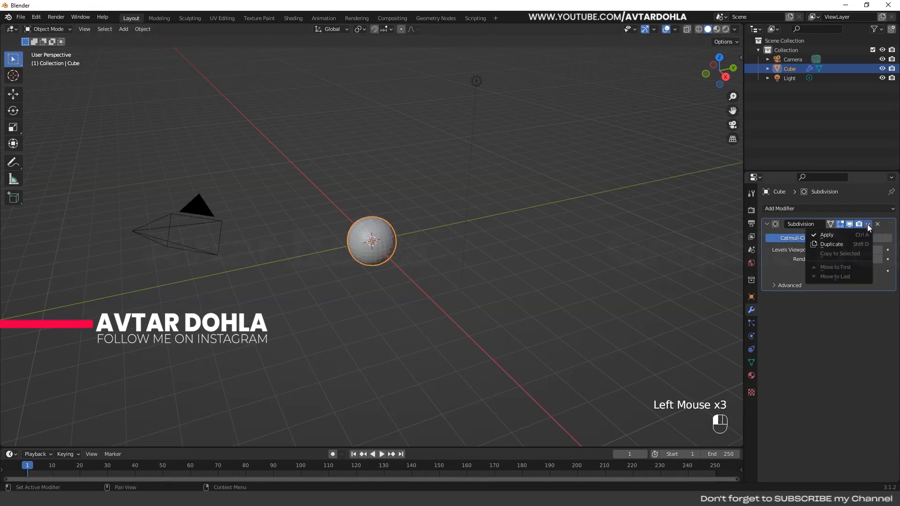
pyautogui.click(844, 235)
pyautogui.scroll(2, 415, 306)
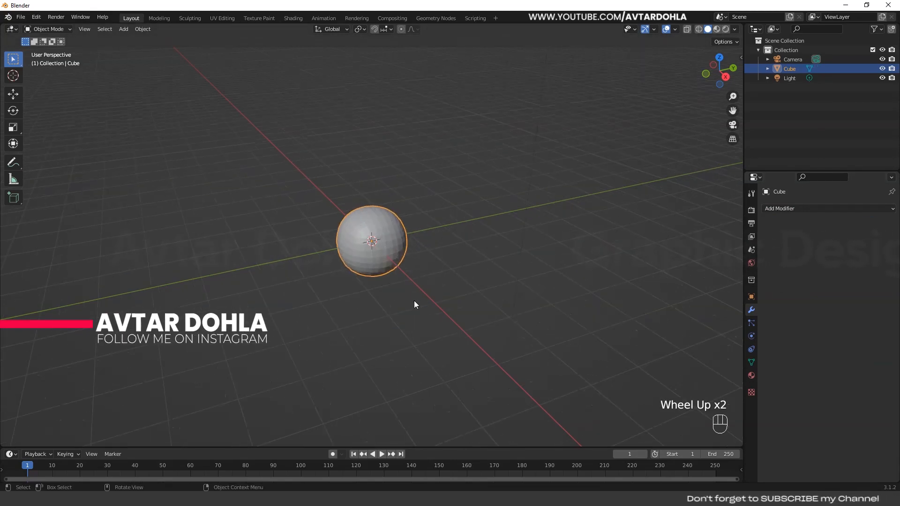
pyautogui.press('Tab')
pyautogui.scroll(4, 382, 241)
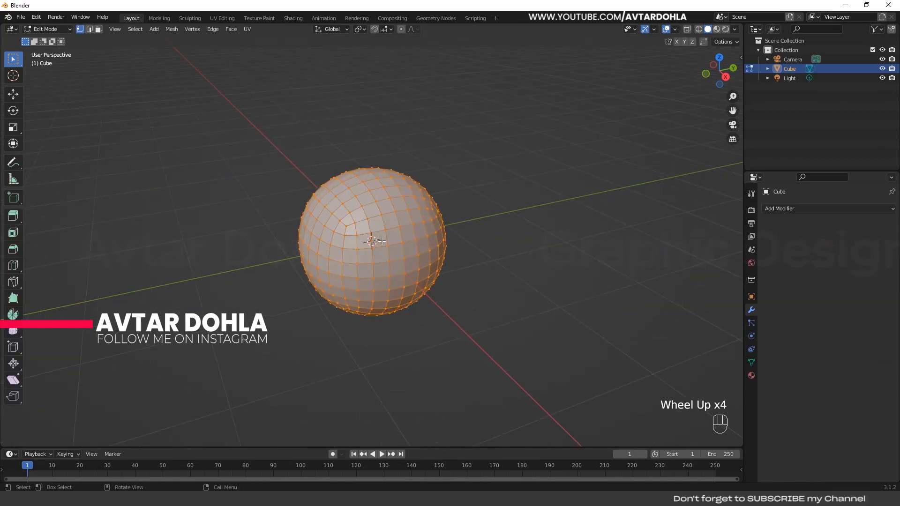
pyautogui.press('Tab')
pyautogui.scroll(-2, 416, 252)
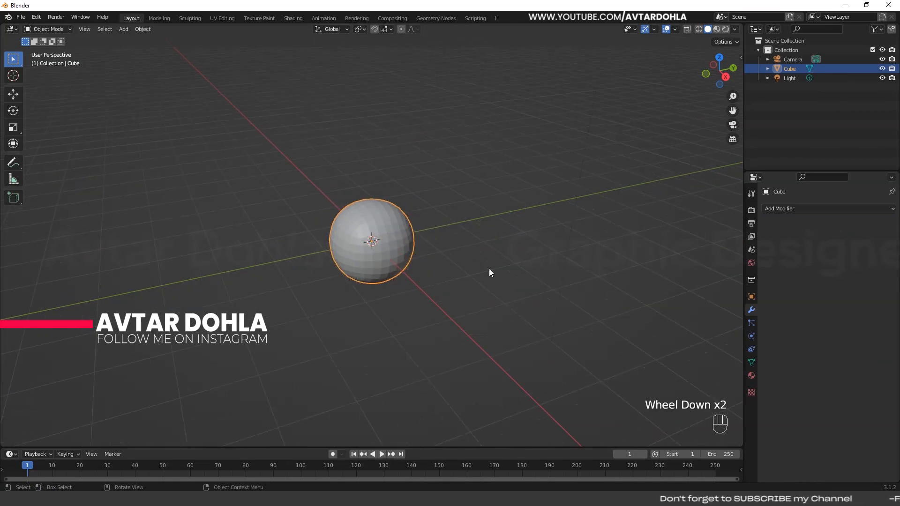
# Add a Displace modifier to the subdivided cube and give the modifier a new texture
pyautogui.click(791, 208)
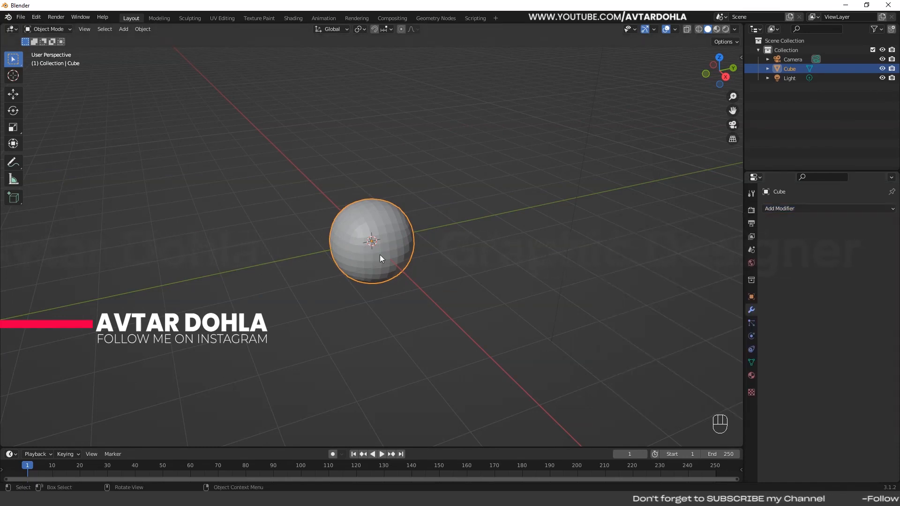
pyautogui.click(794, 208)
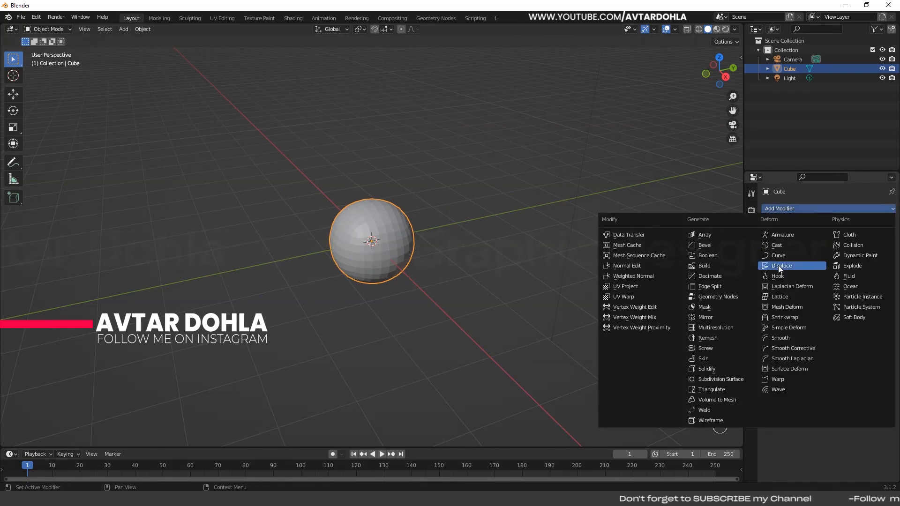
pyautogui.click(783, 266)
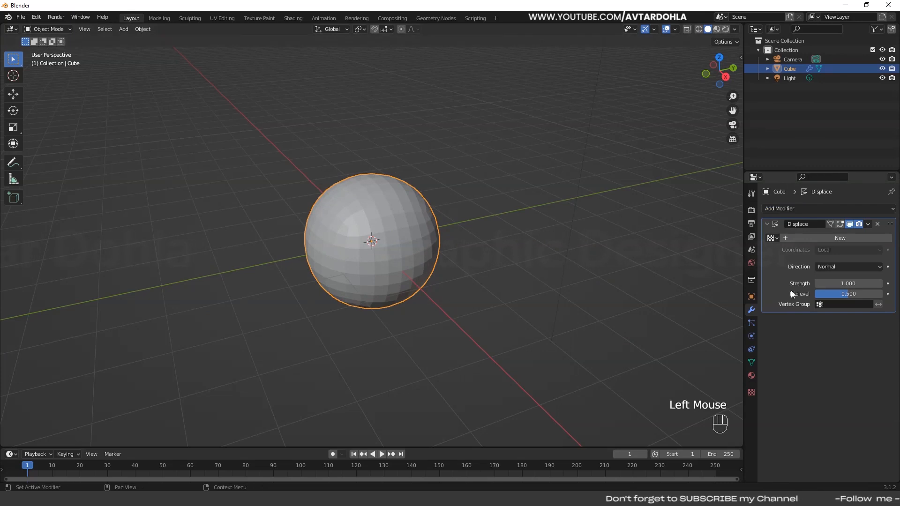
pyautogui.doubleClick(848, 242)
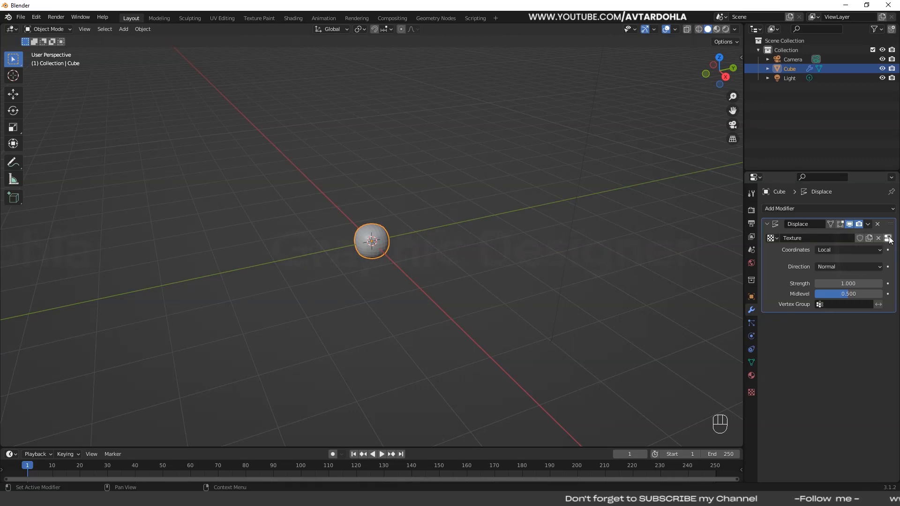
# Change the displacement texture's type to Clouds
pyautogui.click(888, 238)
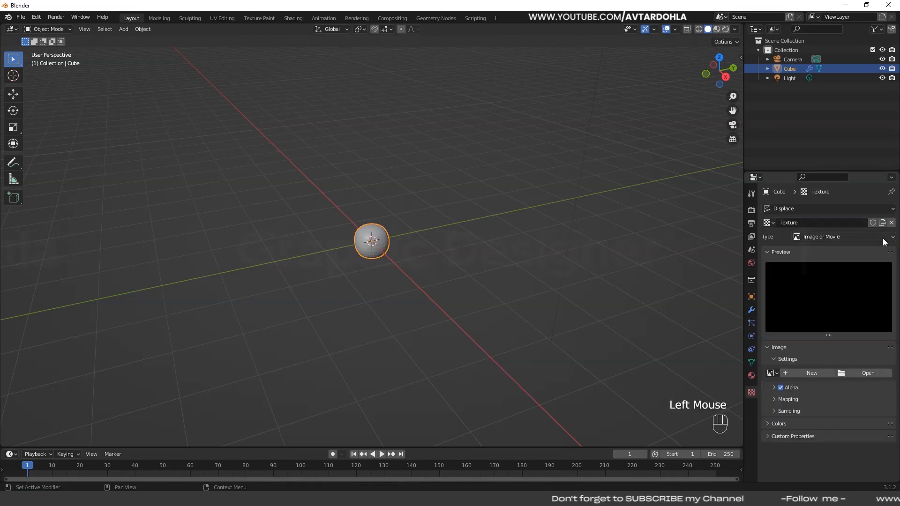
pyautogui.click(834, 237)
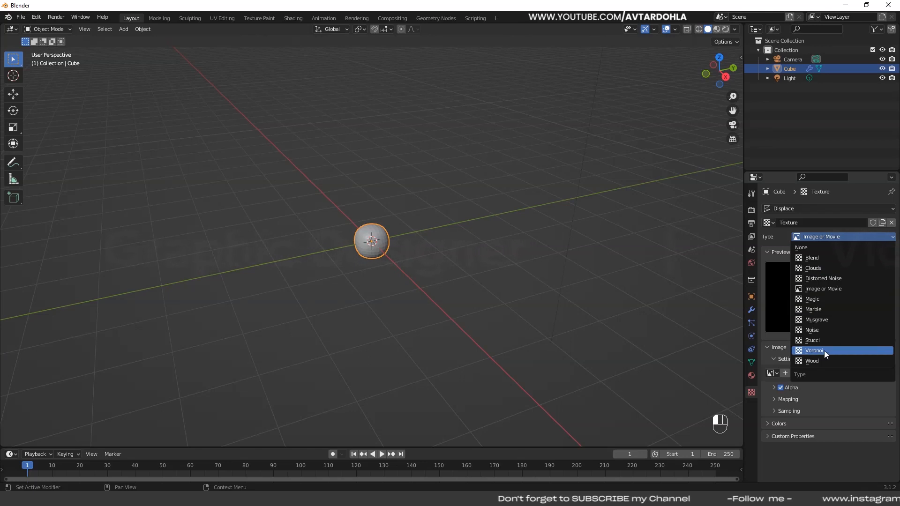
pyautogui.click(828, 269)
pyautogui.scroll(4, 382, 271)
pyautogui.moveTo(473, 281); pyautogui.dragTo(426, 249, button='middle')
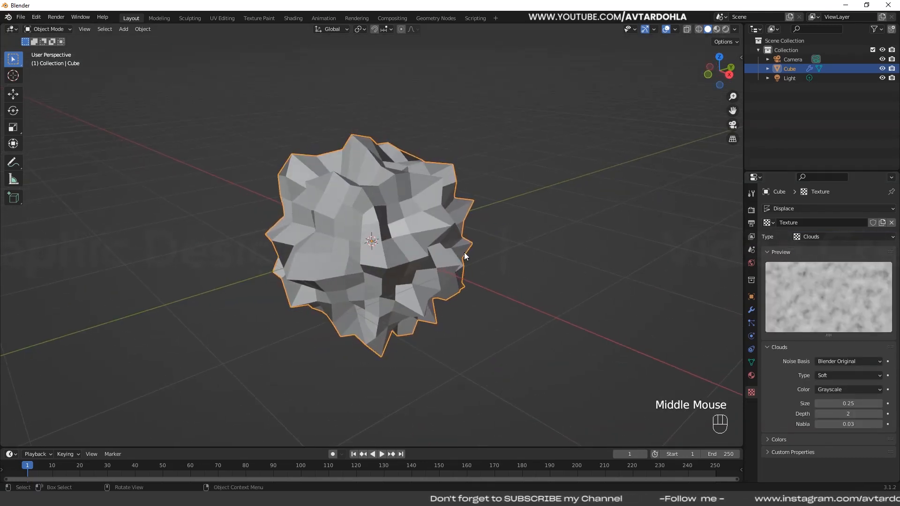
# Add a Subdivision Surface modifier after the Displace modifier and shade the rock smooth
pyautogui.click(751, 309)
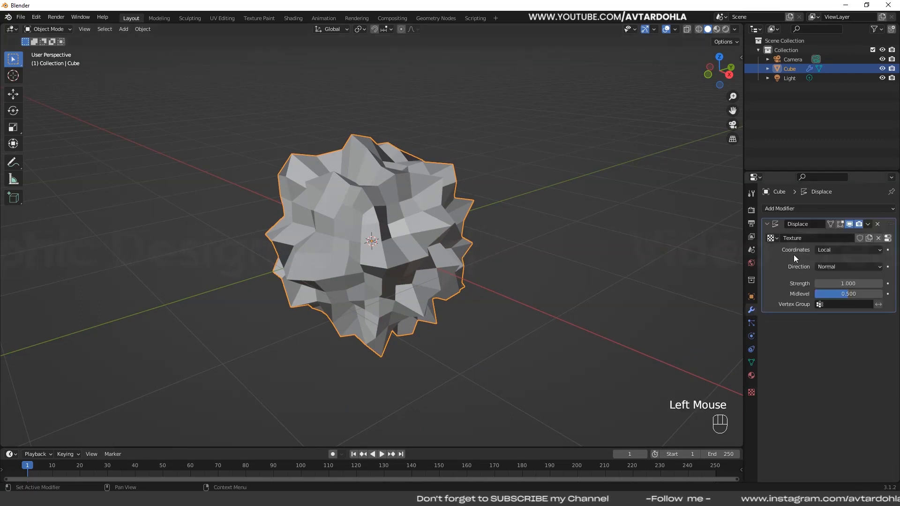
pyautogui.click(792, 208)
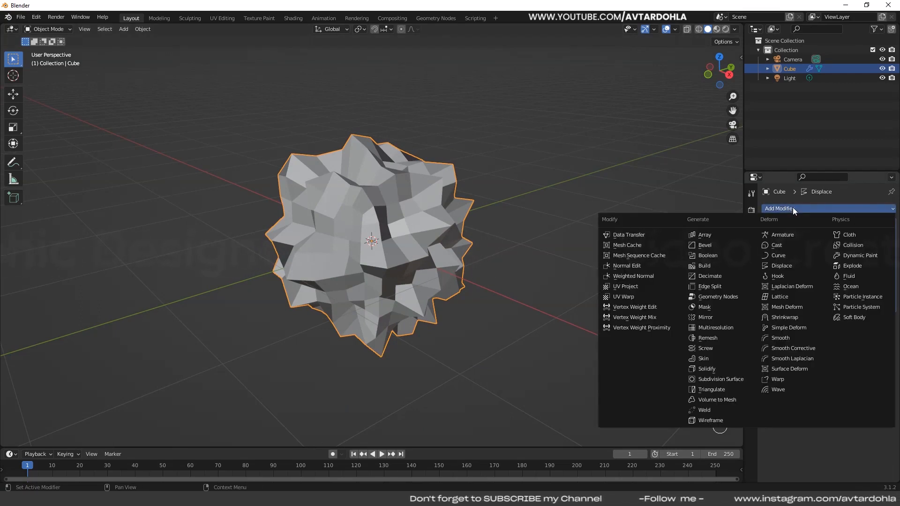
pyautogui.click(707, 380)
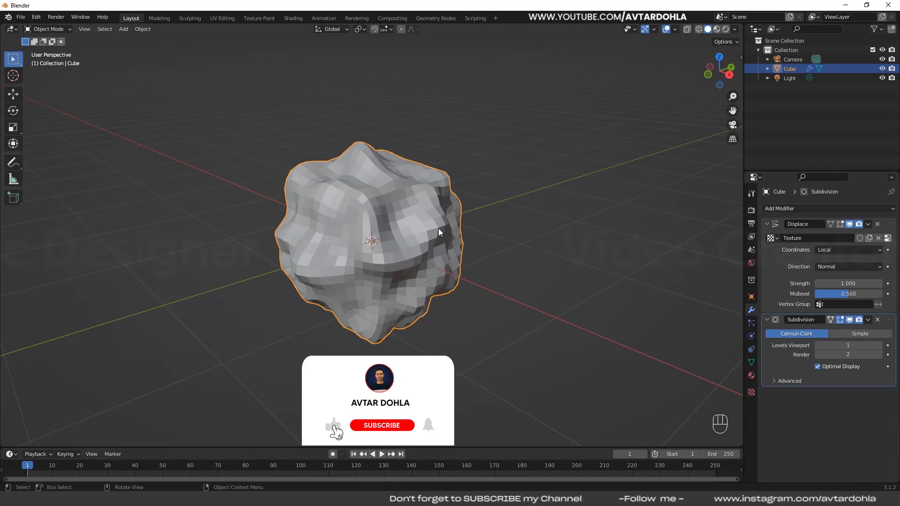
pyautogui.rightClick(406, 200)
pyautogui.click(406, 199)
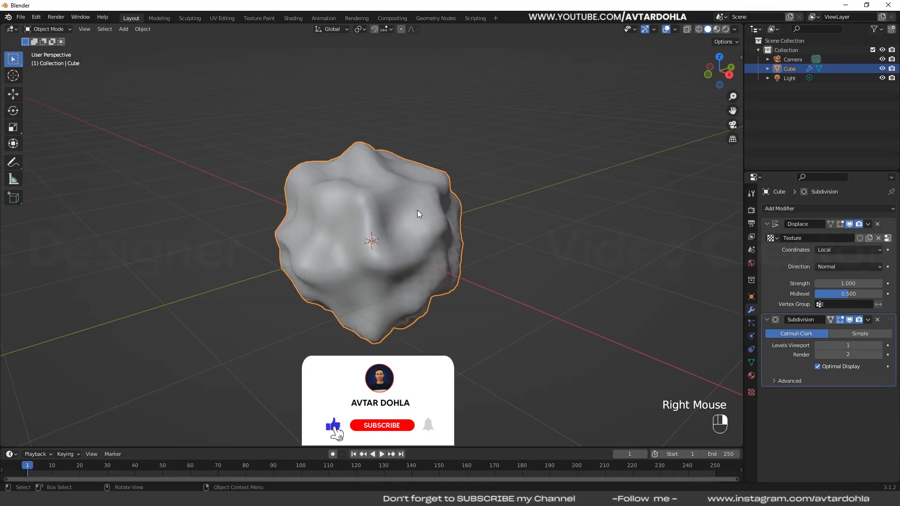
# Enable Auto Smooth in the rock mesh's normals settings
pyautogui.click(751, 362)
pyautogui.click(779, 395)
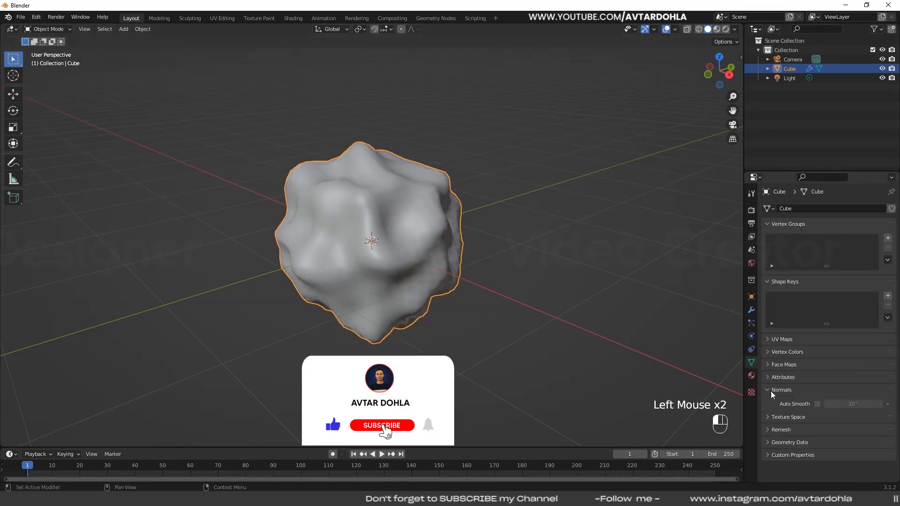
pyautogui.click(817, 403)
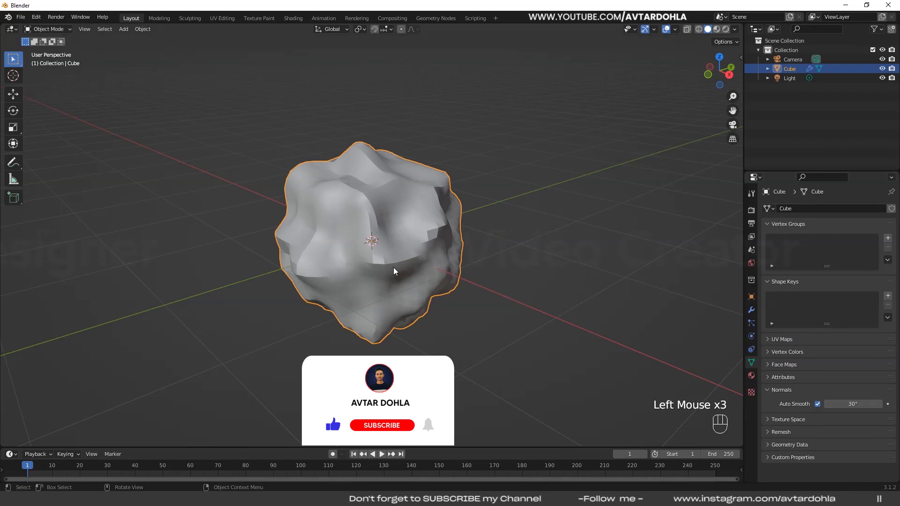
# Set the Clouds texture size to 1.00 for larger, softer displacement on the rock
pyautogui.click(751, 392)
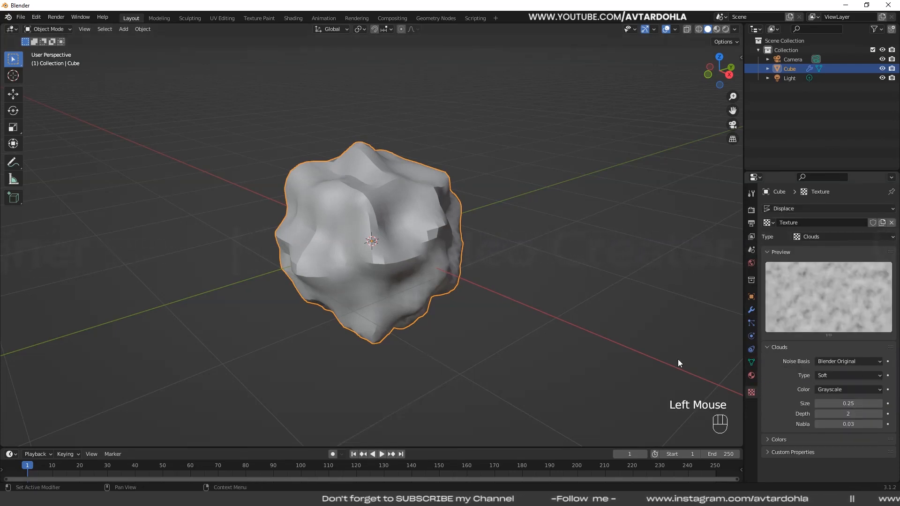
pyautogui.moveTo(434, 273); pyautogui.dragTo(424, 272, button='middle')
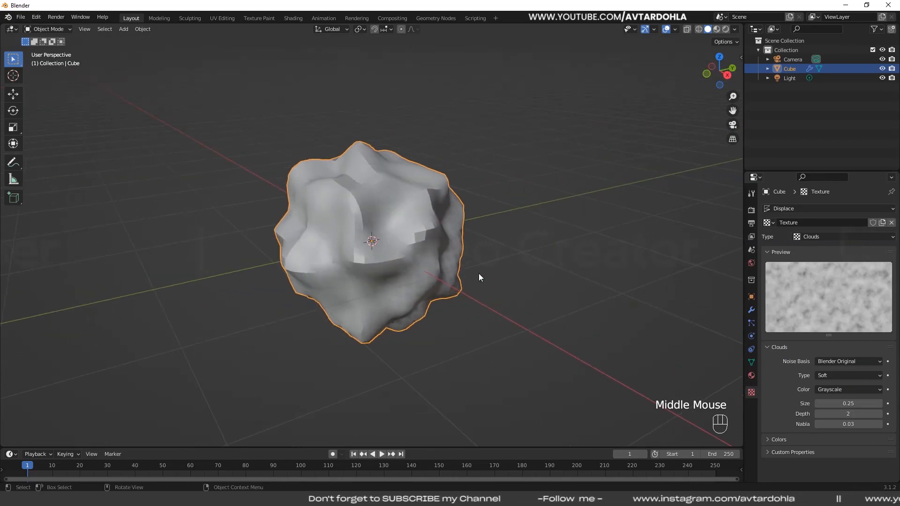
pyautogui.scroll(2, 458, 278)
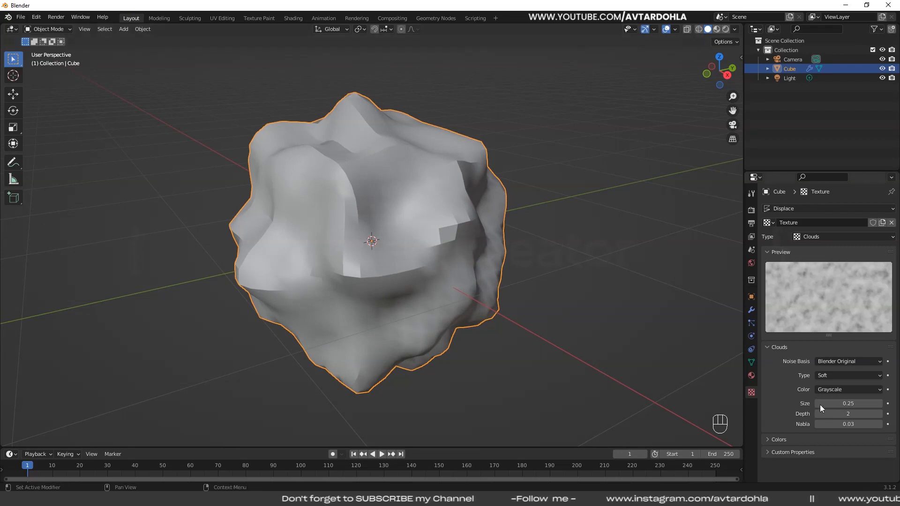
pyautogui.moveTo(848, 404)
pyautogui.keyDown('shift'); pyautogui.mouseDown()
pyautogui.moveTo(886, 403)
pyautogui.moveTo(844, 404)
pyautogui.mouseUp(); pyautogui.keyUp('shift')
pyautogui.moveTo(449, 222); pyautogui.dragTo(432, 271, button='middle')
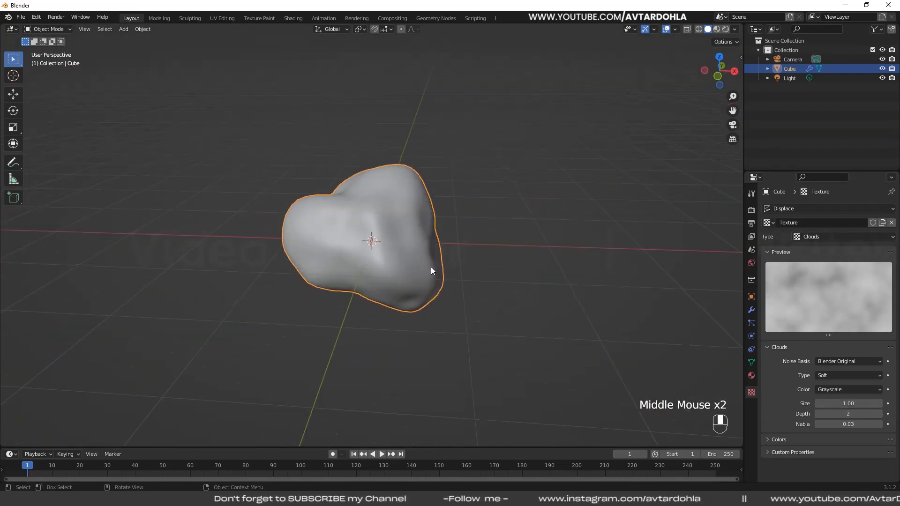
pyautogui.click(426, 274)
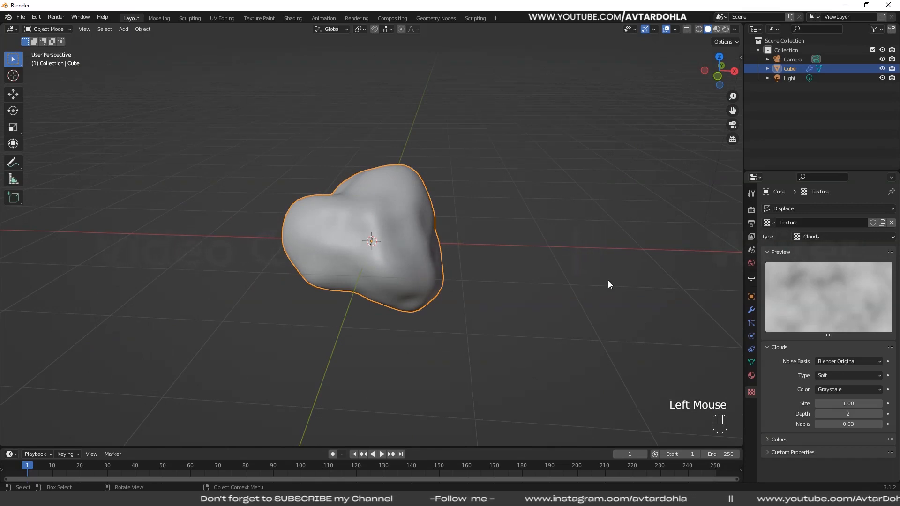
# Add a plain axes Empty and move it about 2.05 m along the Y axis, clear of the rock
pyautogui.click(751, 310)
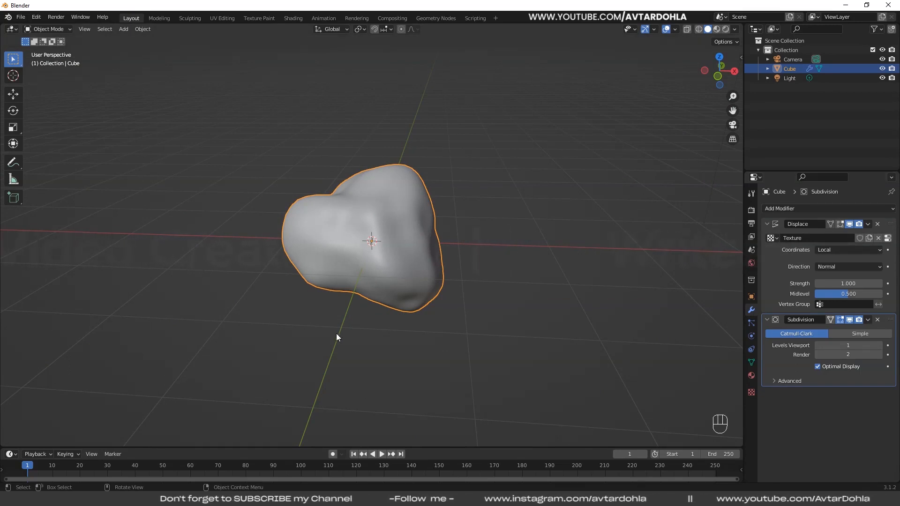
pyautogui.click(230, 260)
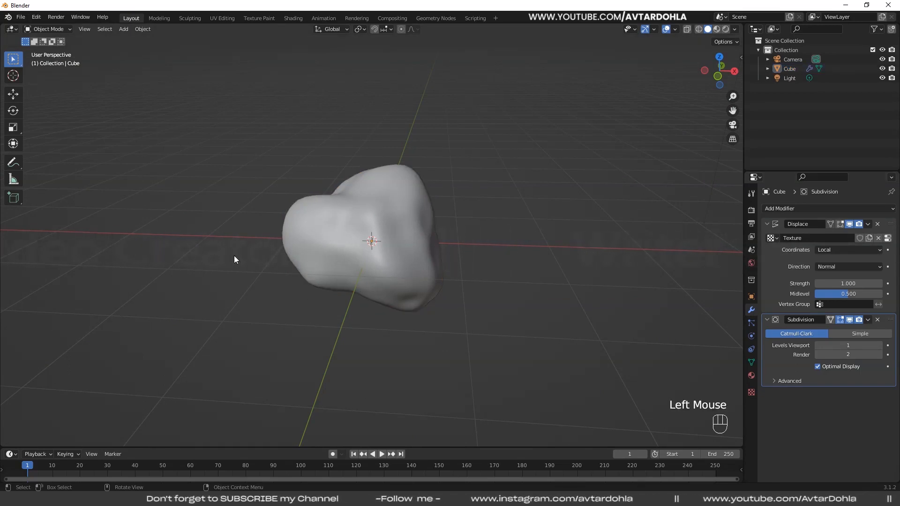
pyautogui.hotkey('shift', 'a')
pyautogui.moveTo(234, 255)
pyautogui.click(279, 256)
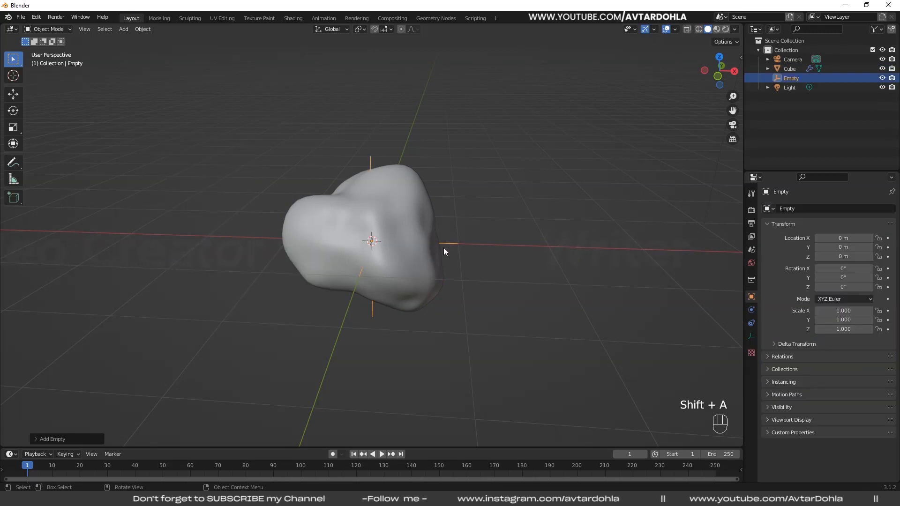
pyautogui.moveTo(443, 251); pyautogui.dragTo(409, 242, button='middle')
pyautogui.press('g')
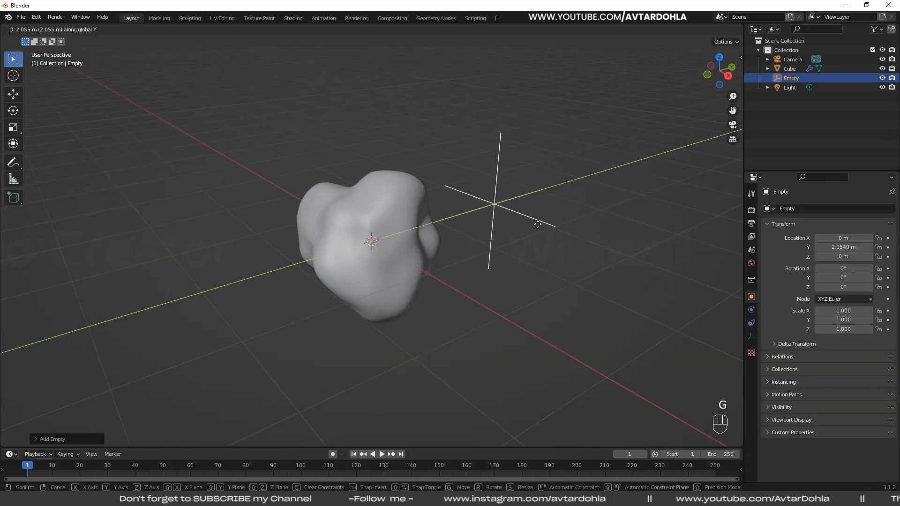
pyautogui.click(537, 224)
# Set the rock's Displace modifier coordinates to Object and assign the Empty as the reference object
pyautogui.moveTo(466, 273); pyautogui.dragTo(524, 274, button='middle')
pyautogui.click(429, 276)
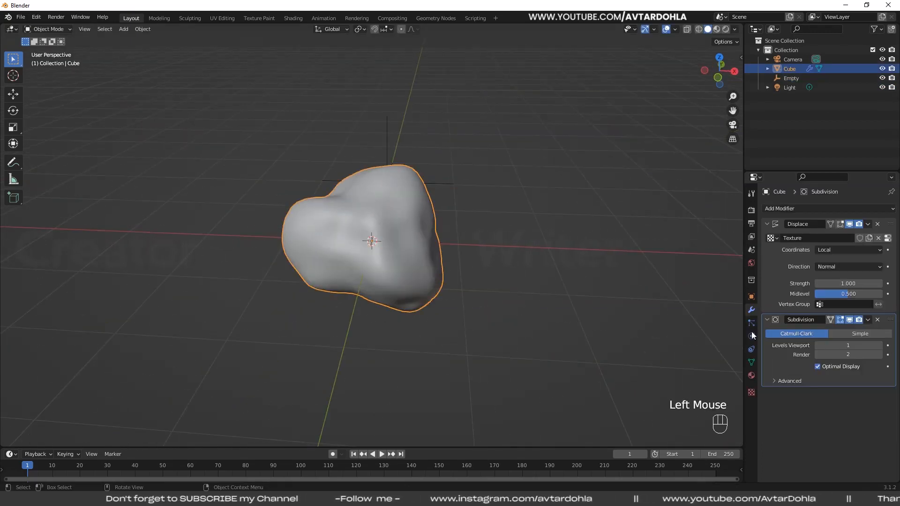
pyautogui.moveTo(839, 249); pyautogui.dragTo(841, 280)
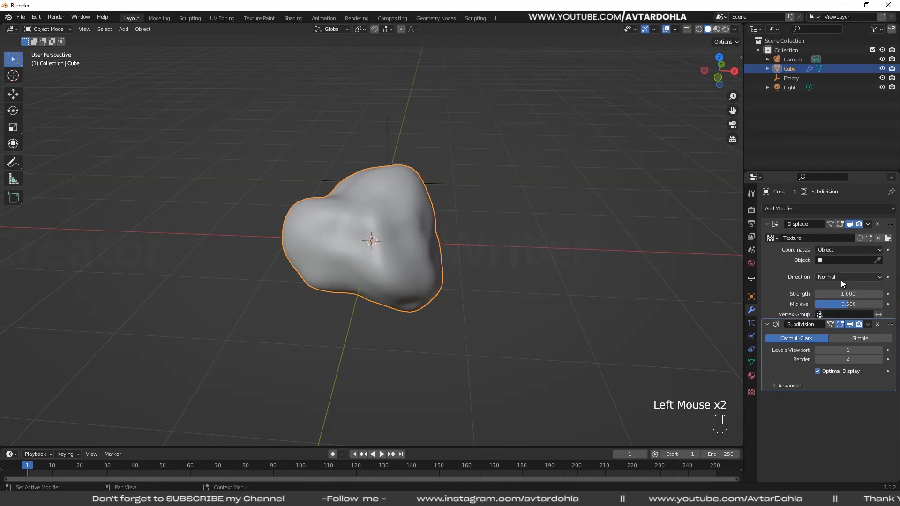
pyautogui.click(876, 260)
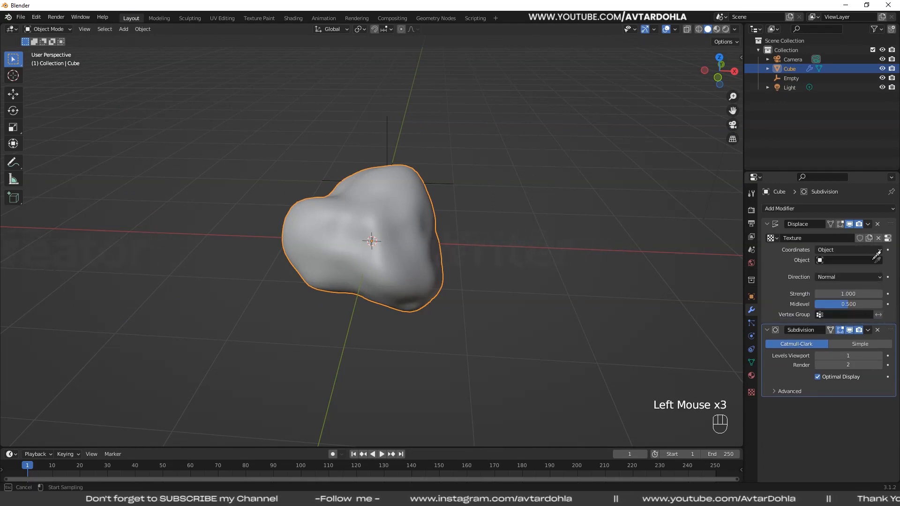
pyautogui.click(392, 137)
pyautogui.moveTo(515, 206); pyautogui.dragTo(491, 206, button='middle')
pyautogui.scroll(-1, 440, 178)
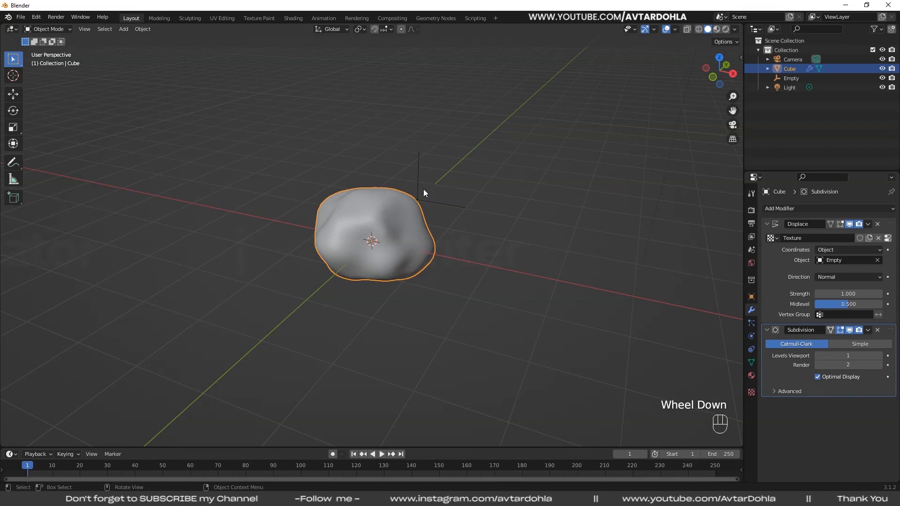
# Try moving the Empty to preview how its position reshapes the rock
pyautogui.press('g')
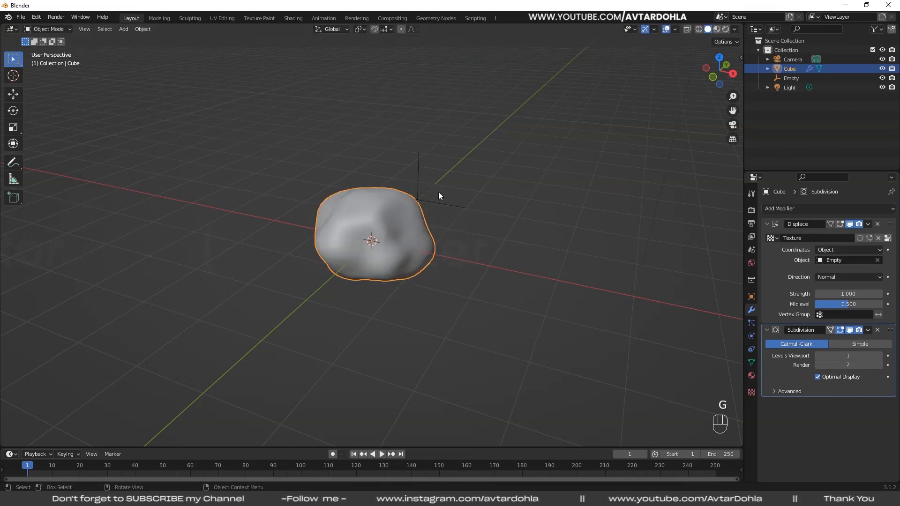
pyautogui.click(425, 187)
pyautogui.click(441, 209)
pyautogui.press('g')
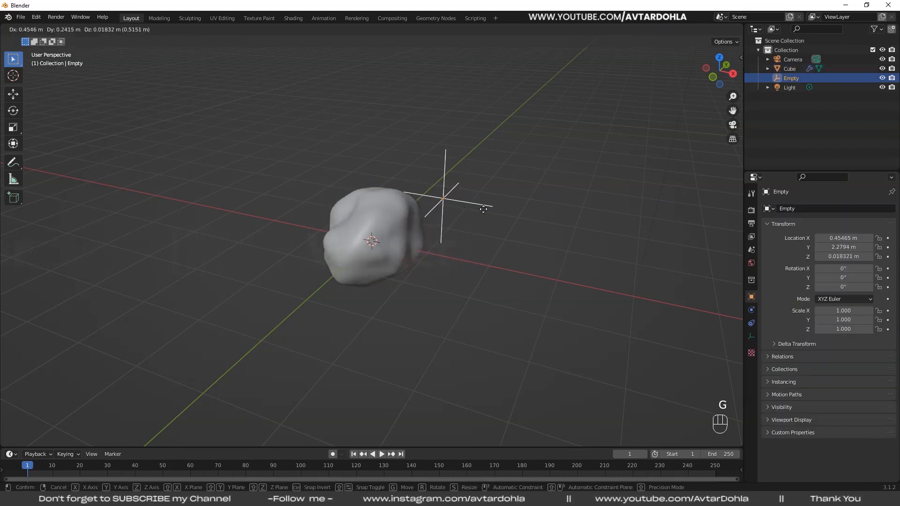
pyautogui.rightClick(449, 198)
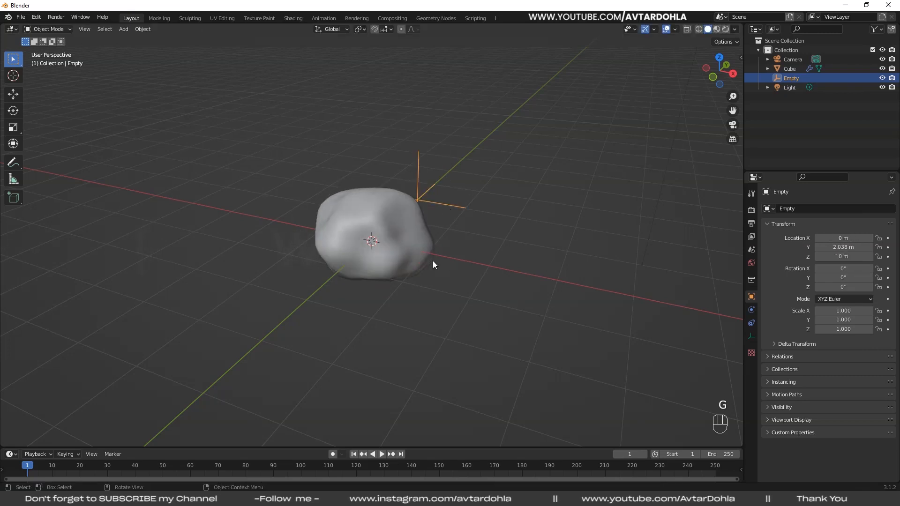
# Duplicate the rock and place the copy beside the original on the negative X side
pyautogui.moveTo(432, 260); pyautogui.dragTo(485, 262, button='middle')
pyautogui.click(358, 228)
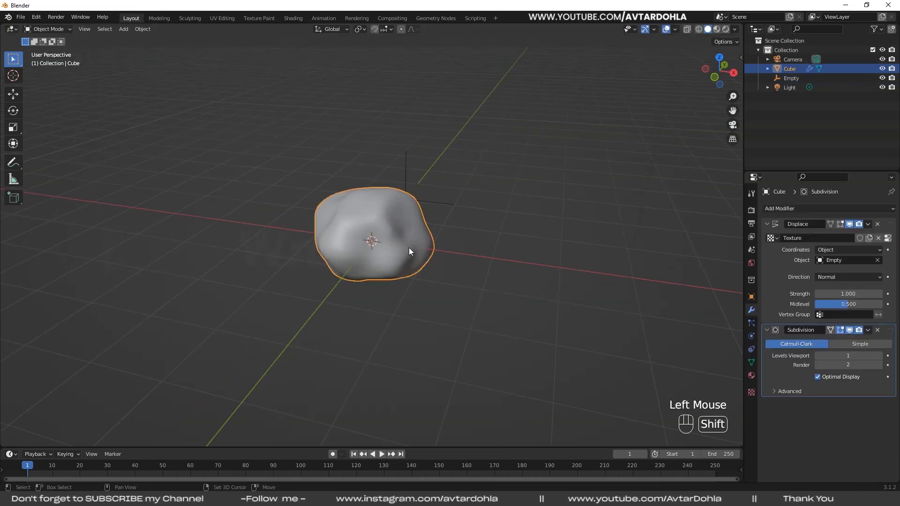
pyautogui.hotkey('shift', 'd')
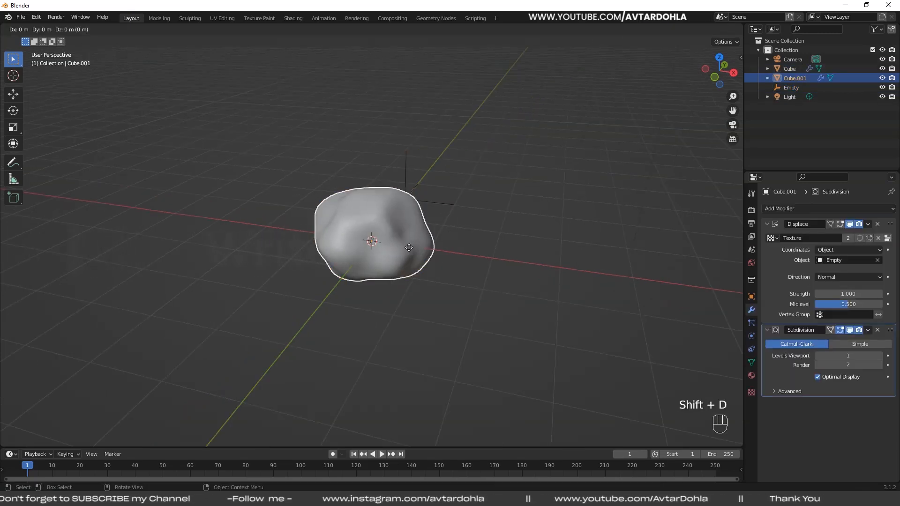
pyautogui.click(325, 248)
pyautogui.moveTo(324, 248); pyautogui.dragTo(250, 222, button='middle')
pyautogui.click(453, 279)
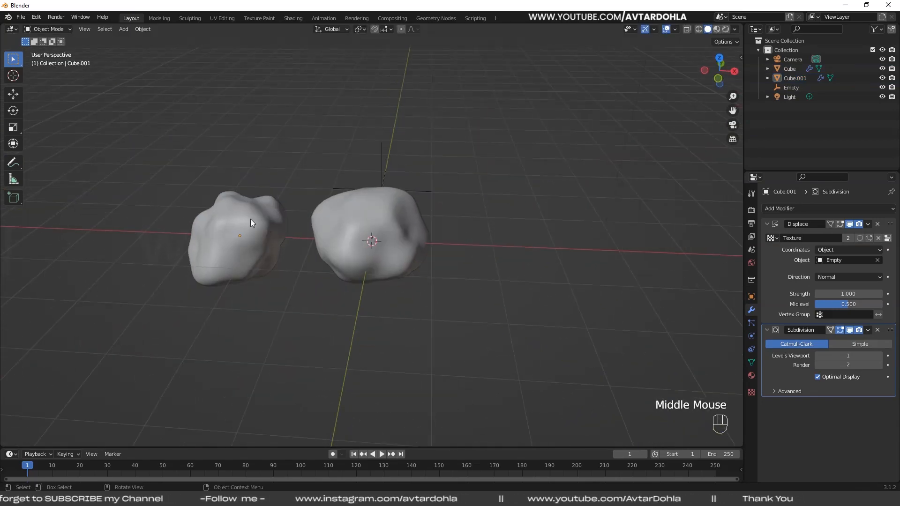
# Duplicate the original rock again and place this copy on its positive X side
pyautogui.click(399, 239)
pyautogui.hotkey('shift', 'd')
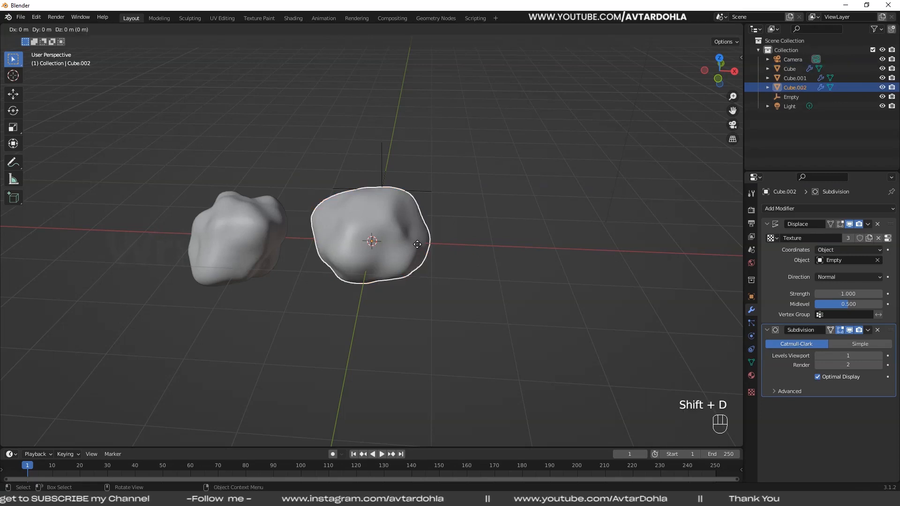
pyautogui.click(536, 255)
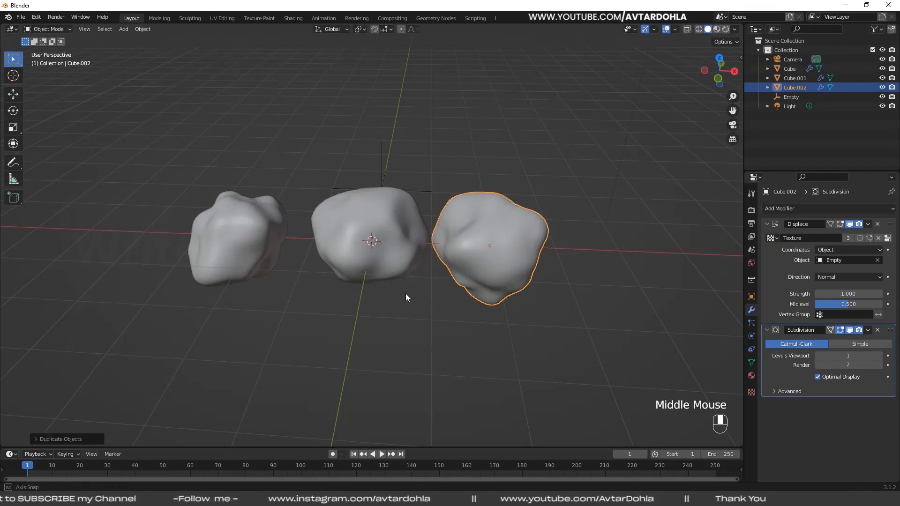
pyautogui.moveTo(406, 293); pyautogui.dragTo(608, 279, button='middle')
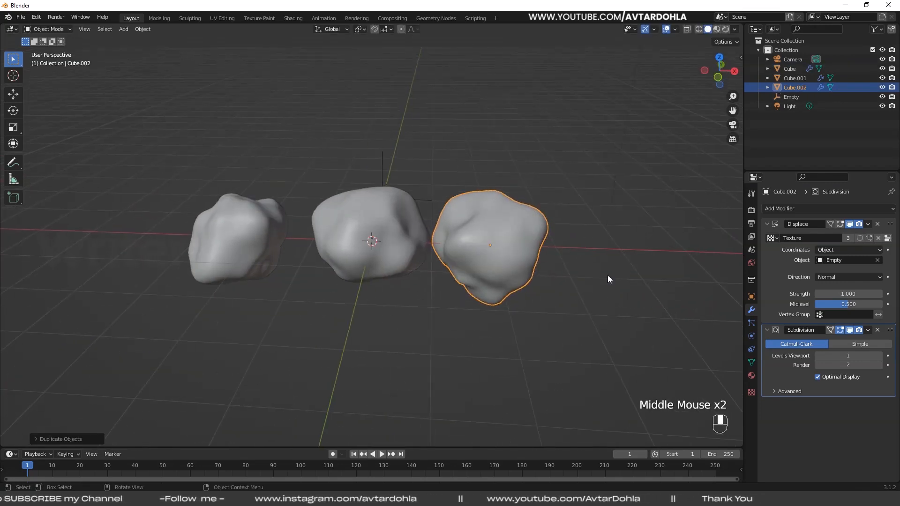
# Set the second copy's Displace coordinates to Local, and delete both rock copies
pyautogui.click(850, 250)
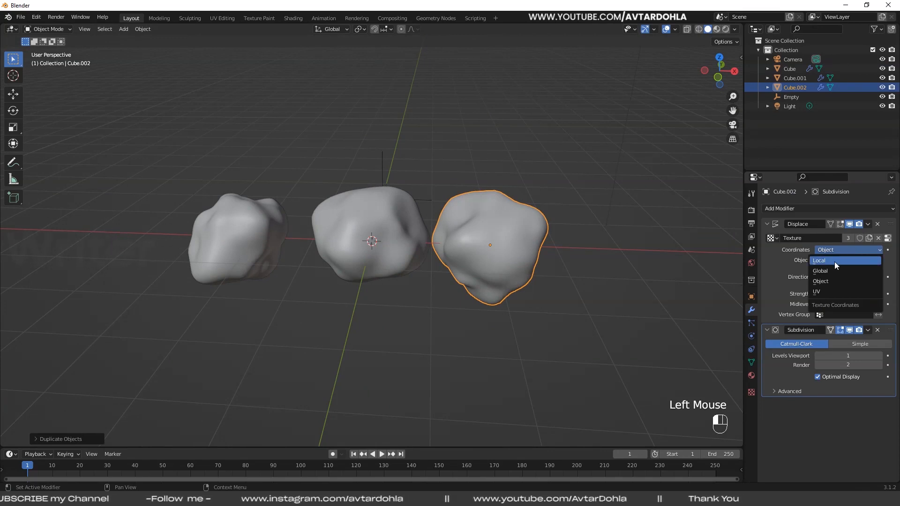
pyautogui.click(834, 261)
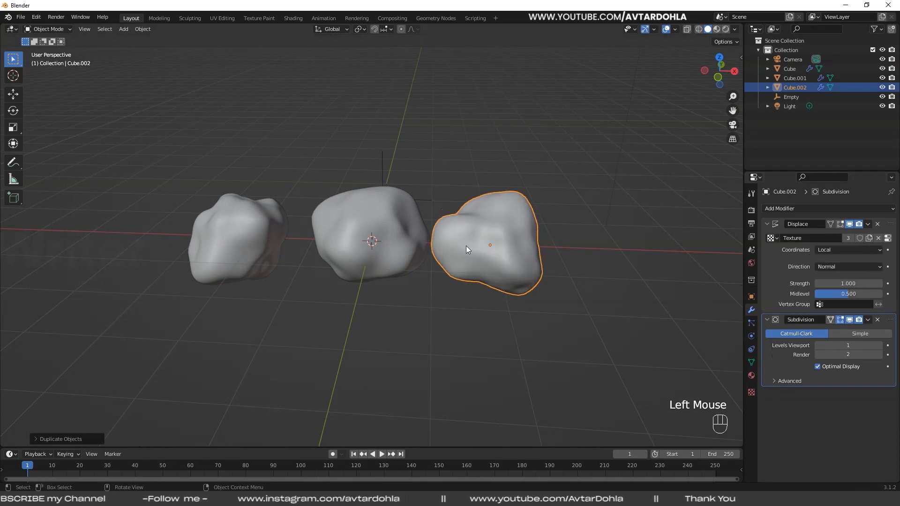
pyautogui.keyDown('shift'); pyautogui.click(254, 232); pyautogui.keyUp('shift')
pyautogui.press('Delete')
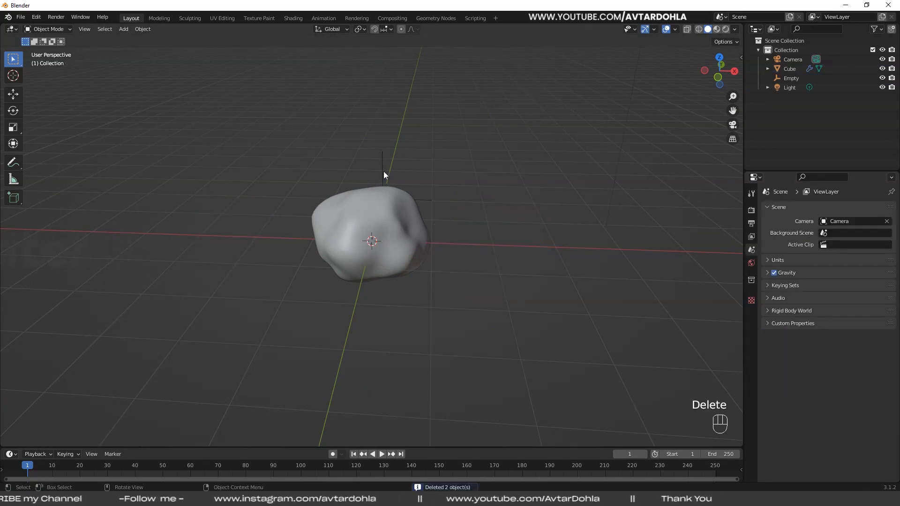
# Delete the Empty and set the remaining rock's Displace modifier coordinates to Local
pyautogui.click(426, 203)
pyautogui.press('x')
pyautogui.click(428, 204)
pyautogui.click(400, 246)
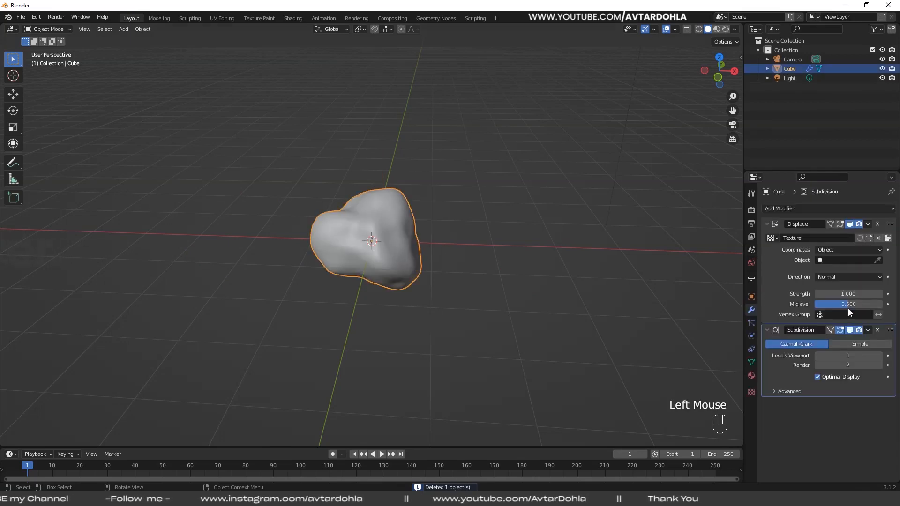
pyautogui.moveTo(854, 249); pyautogui.dragTo(840, 259)
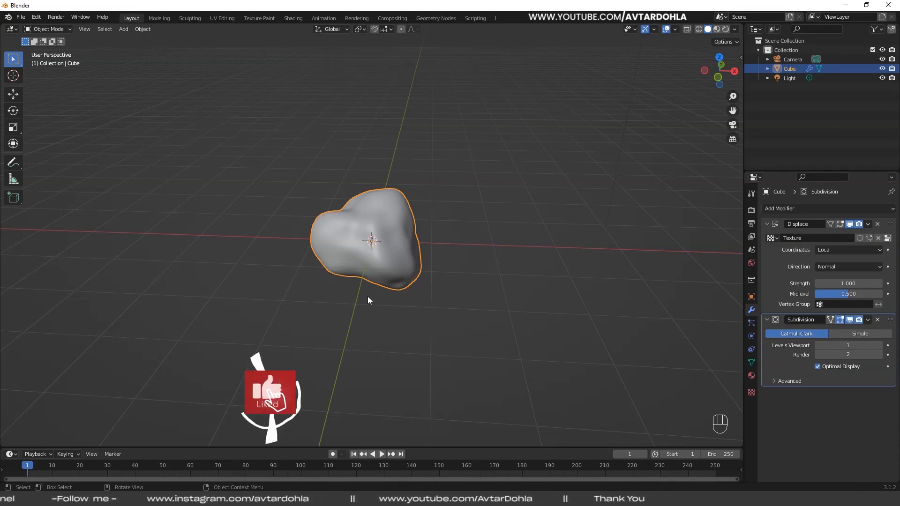
# Switch to the Shading workspace and enlarge the shader node editor area
pyautogui.click(291, 18)
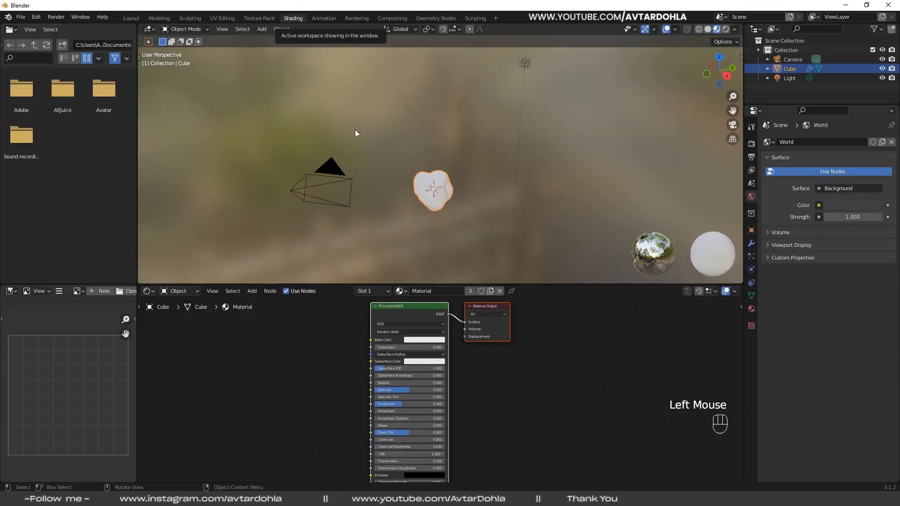
pyautogui.scroll(2, 455, 226)
pyautogui.moveTo(565, 284); pyautogui.dragTo(548, 189)
pyautogui.scroll(3, 509, 314)
pyautogui.moveTo(519, 324); pyautogui.dragTo(591, 349, button='middle')
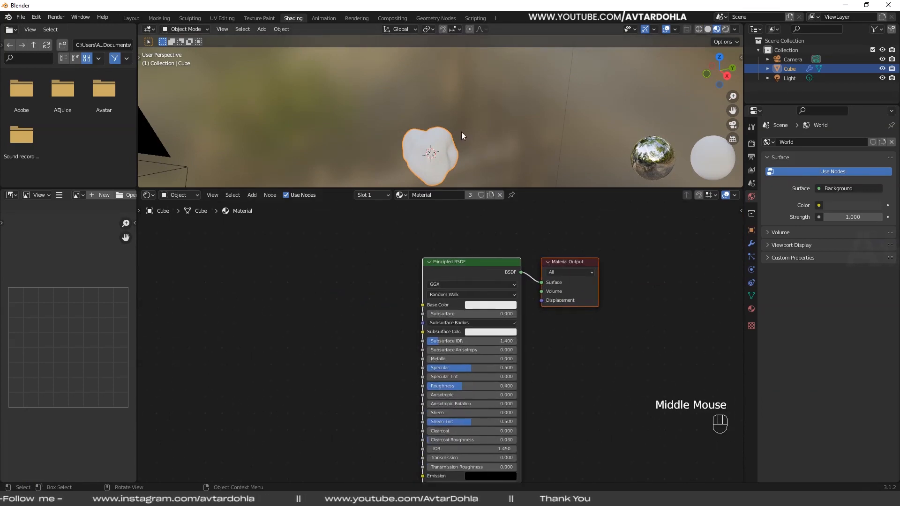
# Frame the selected rock in the material preview and bring its shader nodes into clear view
pyautogui.click(449, 148)
pyautogui.press('KP_Decimal')
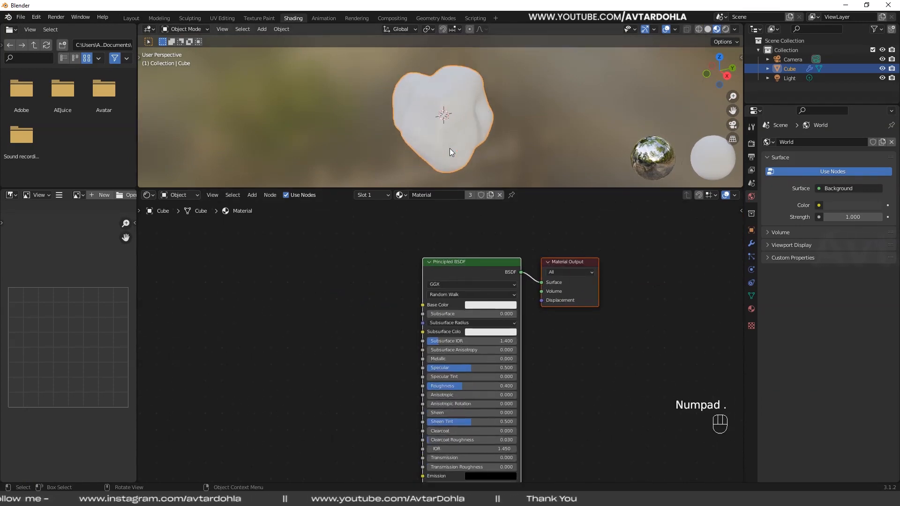
pyautogui.scroll(2, 477, 136)
pyautogui.scroll(1, 477, 137)
pyautogui.moveTo(477, 137)
pyautogui.mouseDown(button='middle')
pyautogui.moveTo(451, 133)
pyautogui.moveTo(465, 142)
pyautogui.moveTo(538, 134)
pyautogui.moveTo(428, 133)
pyautogui.moveTo(508, 135)
pyautogui.moveTo(488, 141)
pyautogui.mouseUp(button='middle')
pyautogui.moveTo(579, 352); pyautogui.dragTo(618, 321, button='middle')
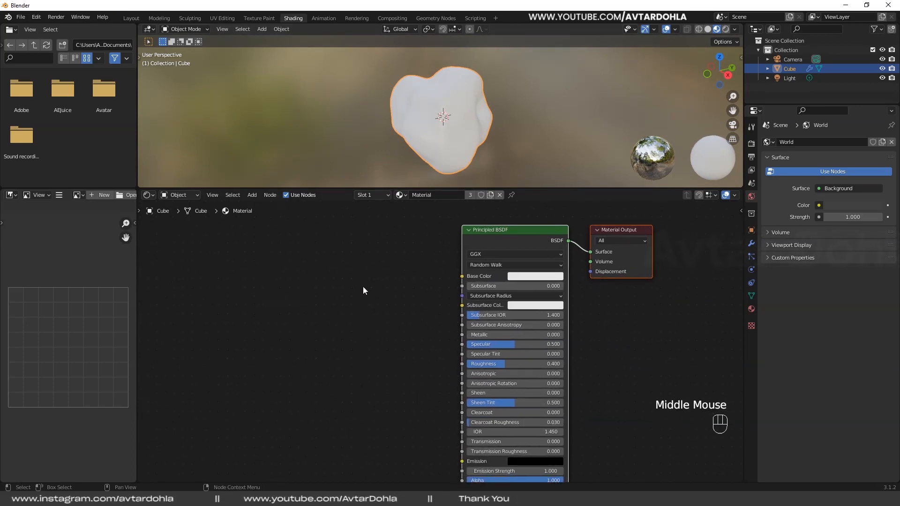
# Show the rock's material properties and rename its material to "rock"
pyautogui.click(751, 308)
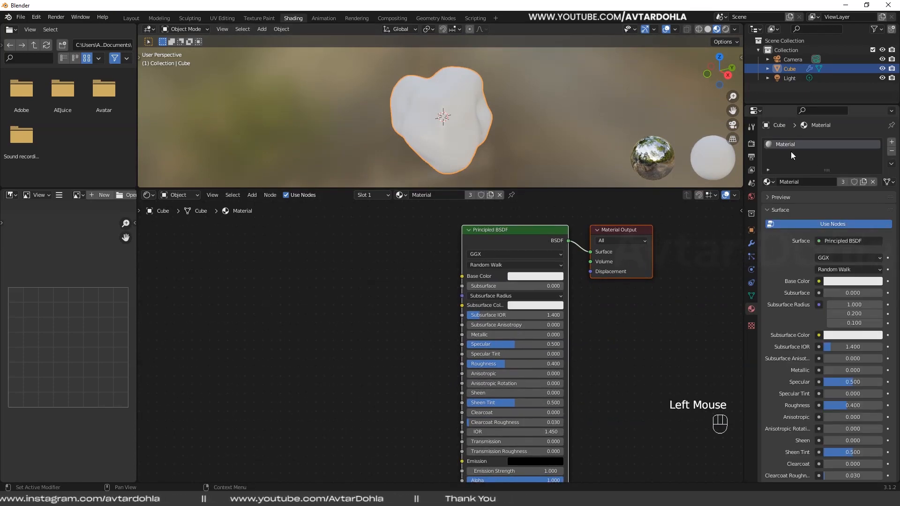
pyautogui.click(773, 182)
pyautogui.click(470, 166)
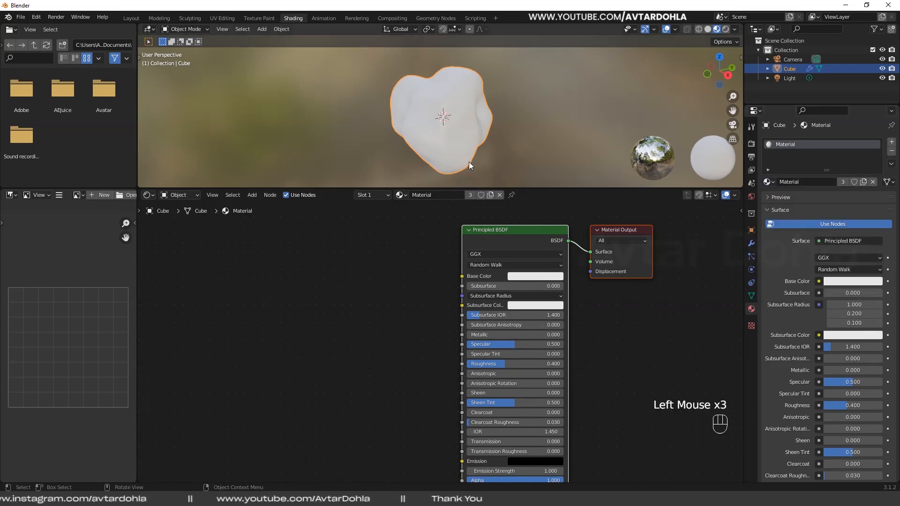
pyautogui.moveTo(368, 294); pyautogui.dragTo(400, 294, button='middle')
pyautogui.click(442, 194)
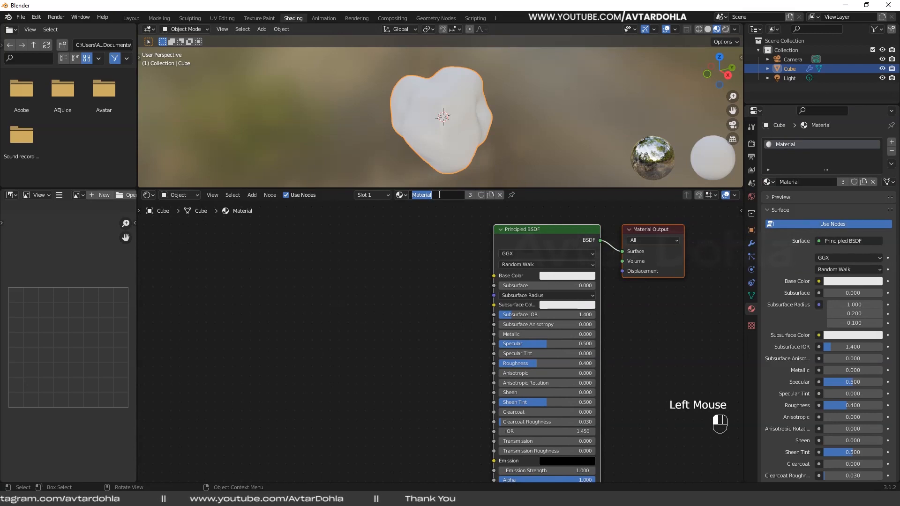
pyautogui.write('roc')
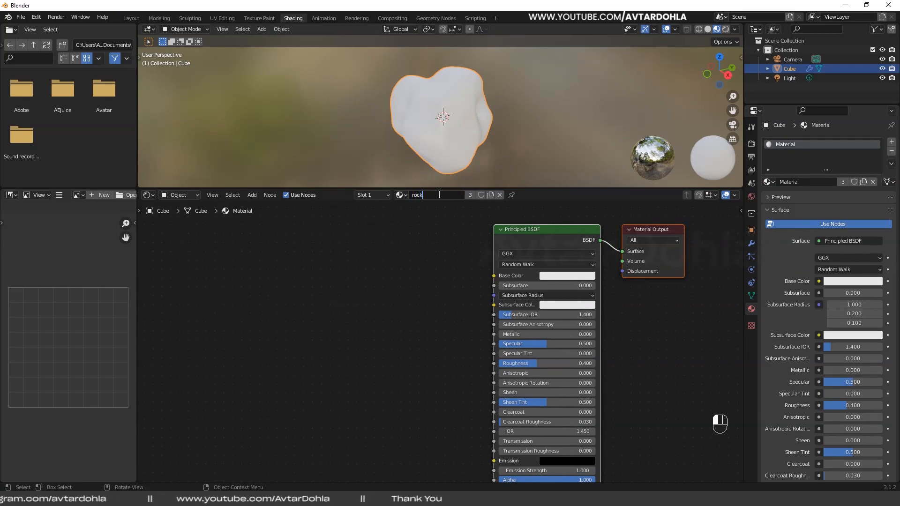
pyautogui.write('k')
pyautogui.press('Return')
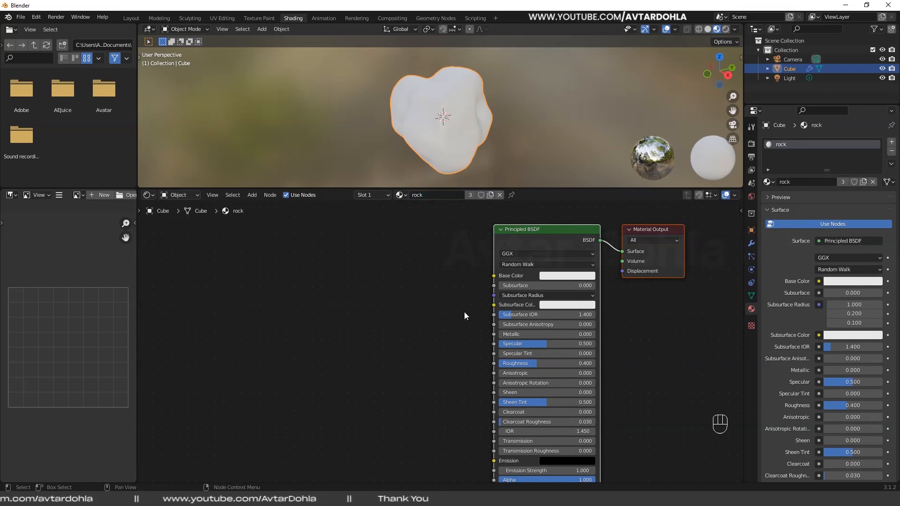
# Add a Noise Texture node to the rock material, well ahead of the Principled BSDF
pyautogui.click(542, 228)
pyautogui.moveTo(412, 299); pyautogui.dragTo(443, 299, button='middle')
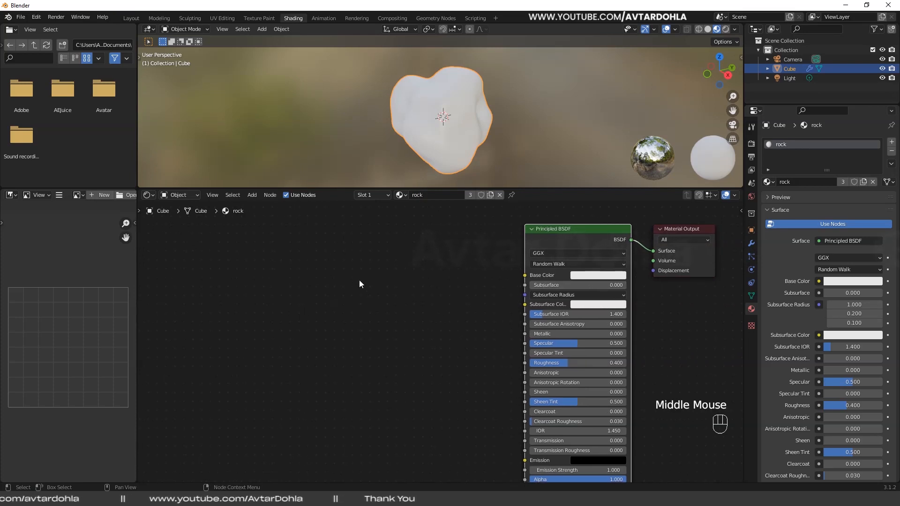
pyautogui.click(252, 195)
pyautogui.moveTo(275, 243)
pyautogui.click(332, 342)
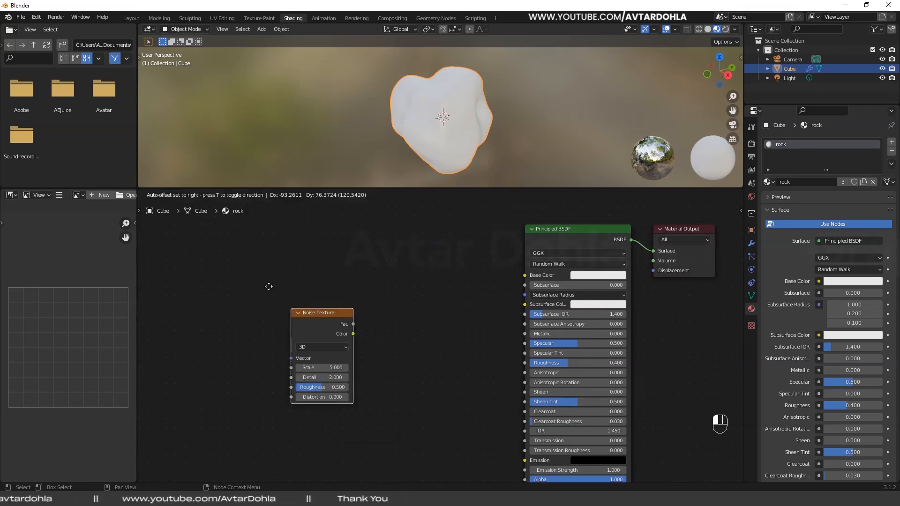
pyautogui.click(225, 238)
# Duplicate the Noise Texture node and connect the first one's Color output to the copy's Vector input
pyautogui.hotkey('shift', 'd')
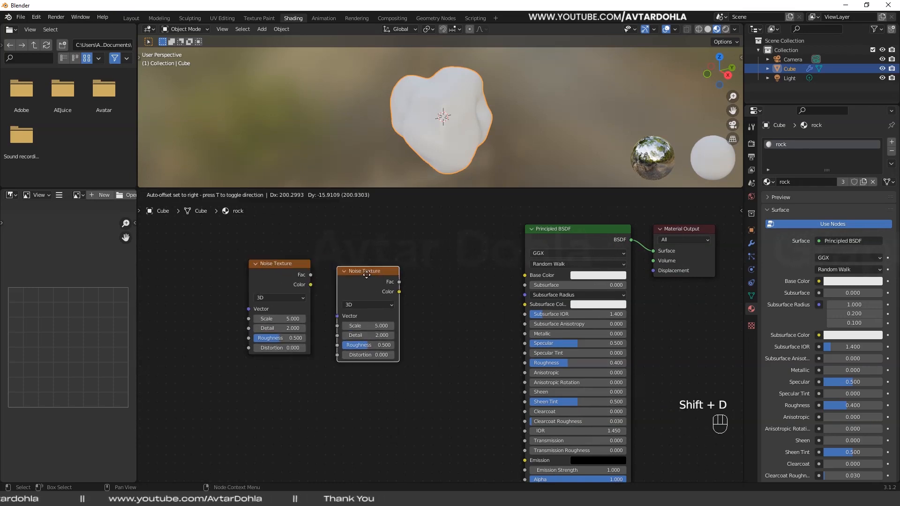
pyautogui.click(347, 267)
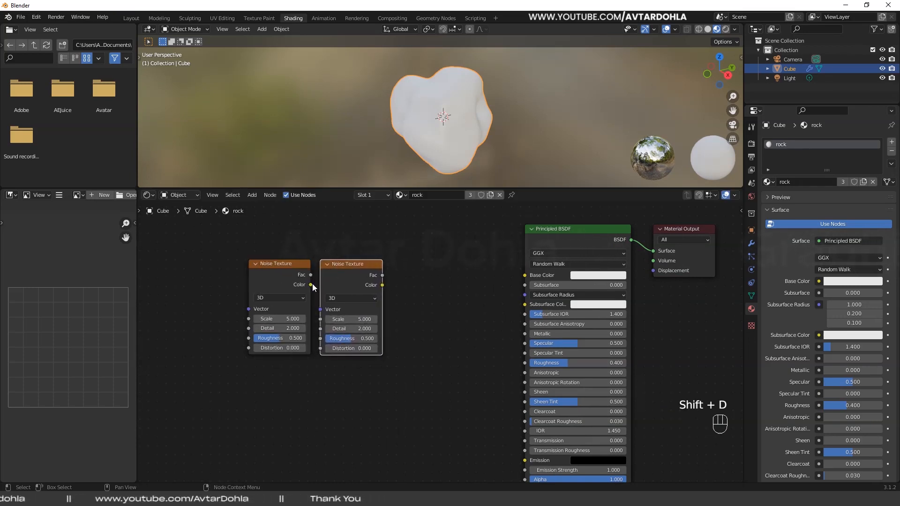
pyautogui.moveTo(312, 283); pyautogui.dragTo(326, 307)
# Move both Noise Texture nodes farther from the Principled BSDF and add a ColorRamp node after them
pyautogui.moveTo(274, 241); pyautogui.dragTo(349, 305)
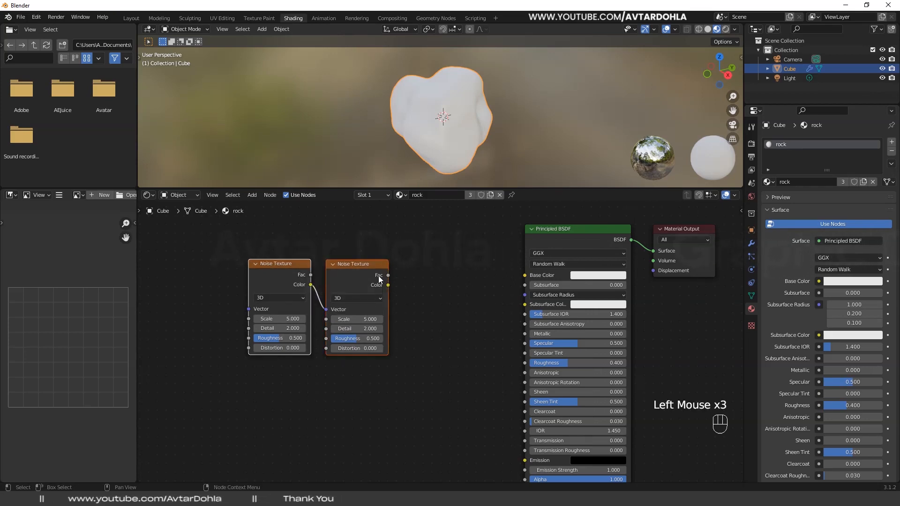
pyautogui.moveTo(378, 276); pyautogui.dragTo(309, 272)
pyautogui.click(365, 322)
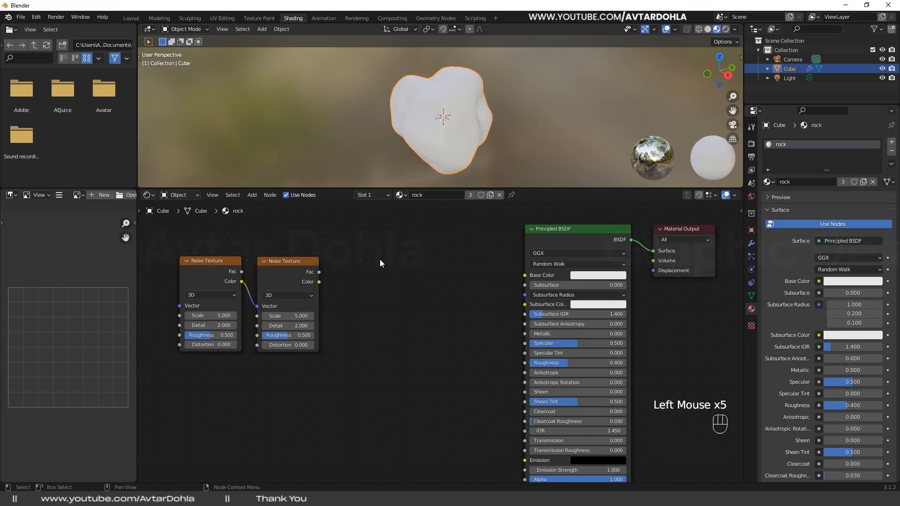
pyautogui.hotkey('shift', 'a')
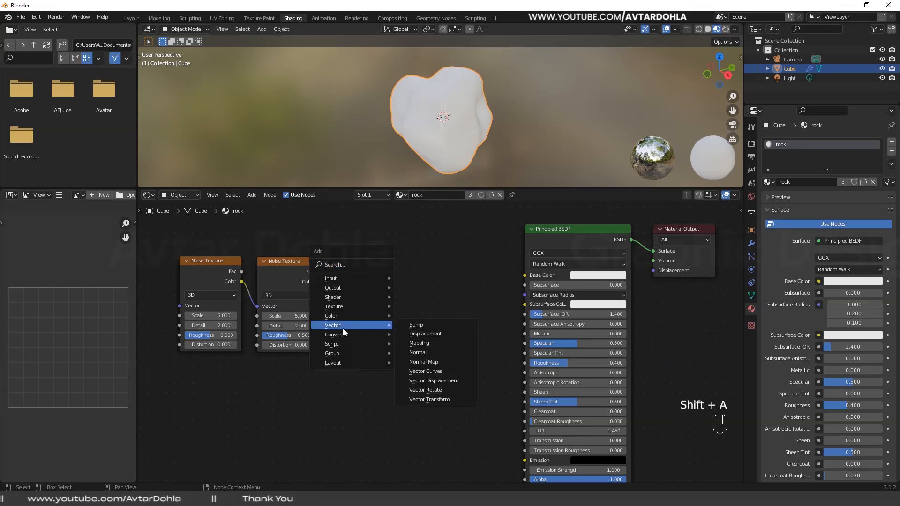
pyautogui.moveTo(342, 335)
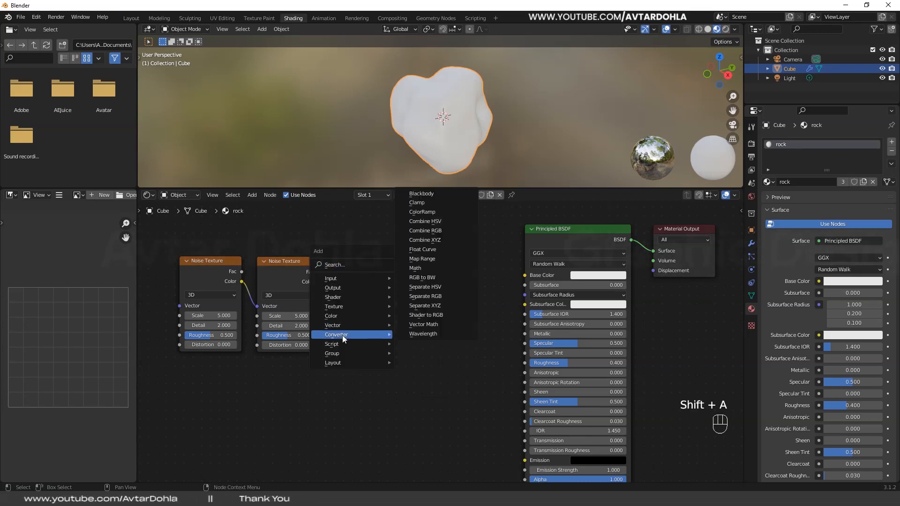
pyautogui.click(417, 212)
pyautogui.click(336, 255)
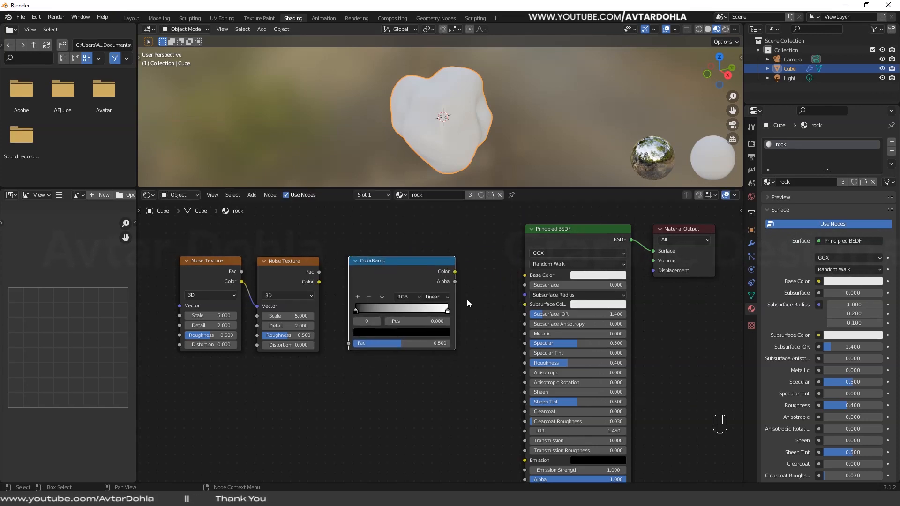
# Shift the two Noise Texture nodes and the ColorRamp together to leave more room before the Principled BSDF
pyautogui.scroll(-3, 483, 301)
pyautogui.moveTo(494, 299); pyautogui.dragTo(529, 303, button='middle')
pyautogui.moveTo(321, 253); pyautogui.dragTo(440, 298)
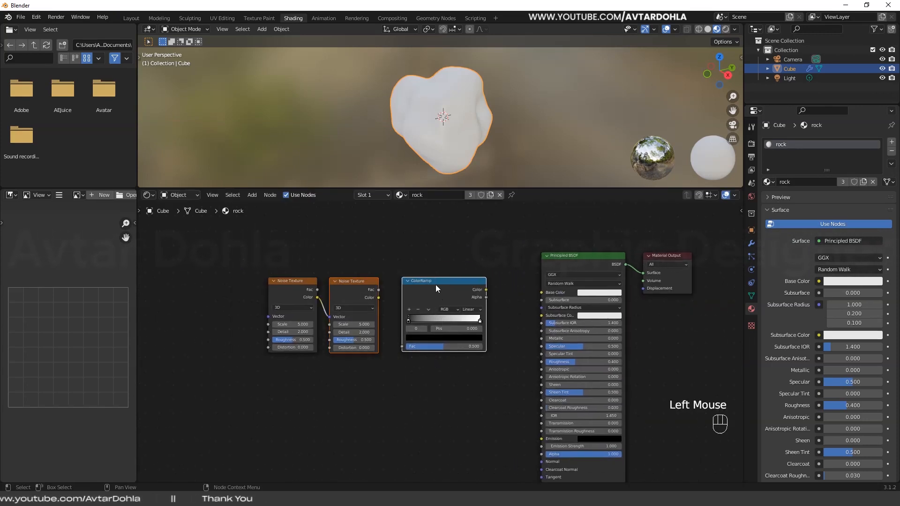
pyautogui.moveTo(291, 251); pyautogui.dragTo(471, 355)
pyautogui.moveTo(443, 280); pyautogui.dragTo(394, 272)
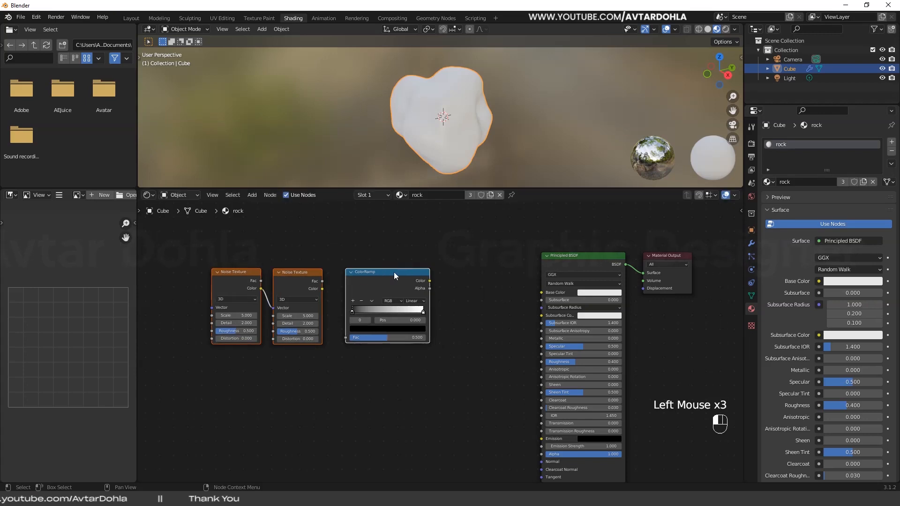
# Duplicate the ColorRamp node and place the copy between the original and the Principled BSDF
pyautogui.click(397, 275)
pyautogui.hotkey('shift', 'd')
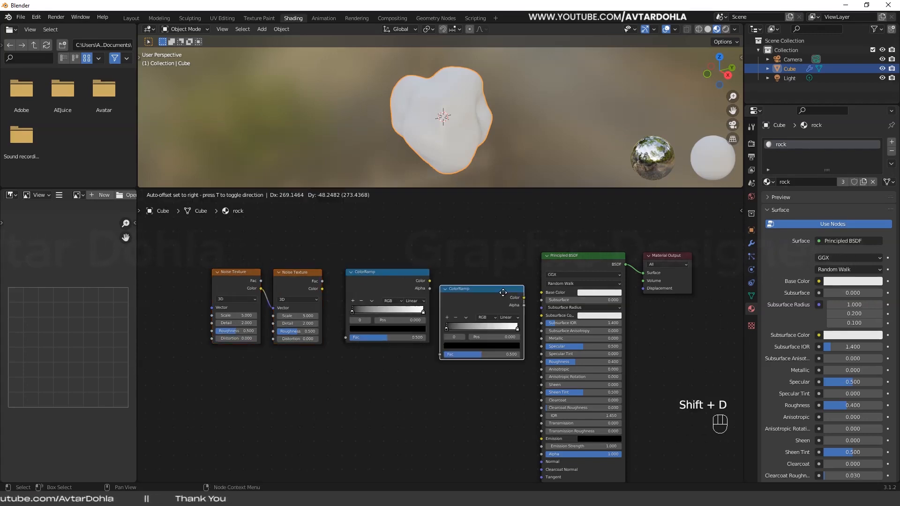
pyautogui.click(499, 276)
# Connect the second Noise Texture's Color output to the first ColorRamp's Fac input
pyautogui.moveTo(408, 363); pyautogui.dragTo(390, 379, button='middle')
pyautogui.moveTo(297, 286); pyautogui.dragTo(298, 286)
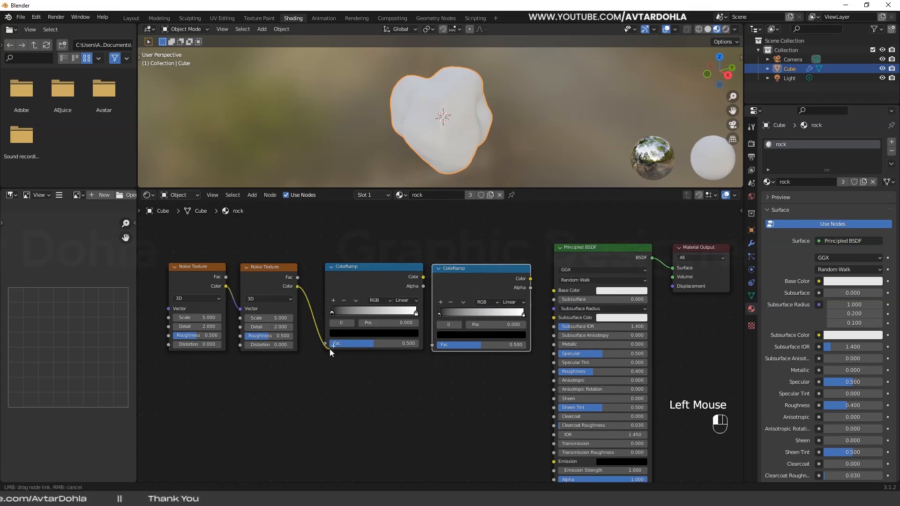
pyautogui.moveTo(330, 349); pyautogui.dragTo(326, 344)
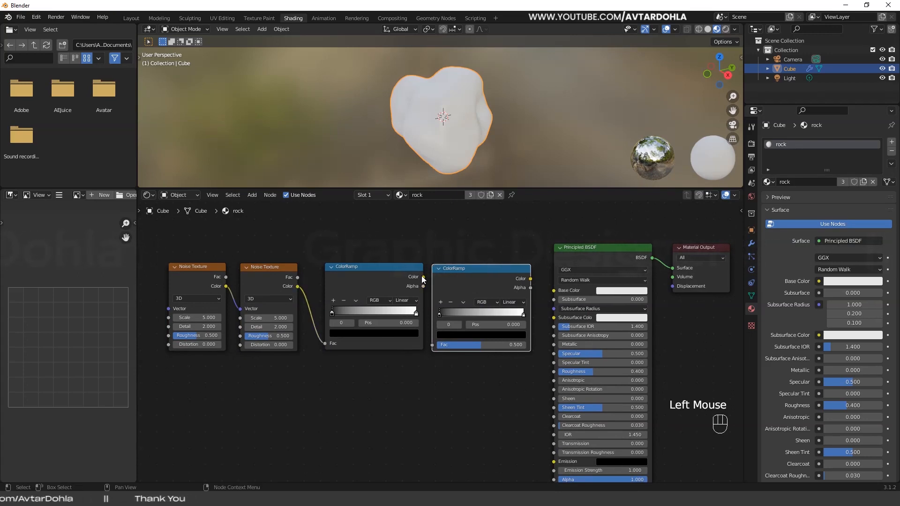
# Link the first ColorRamp's Color output to the Fac input of the second ColorRamp
pyautogui.moveTo(423, 277); pyautogui.dragTo(435, 351)
pyautogui.press('Escape')
pyautogui.moveTo(436, 366); pyautogui.dragTo(397, 361, button='middle')
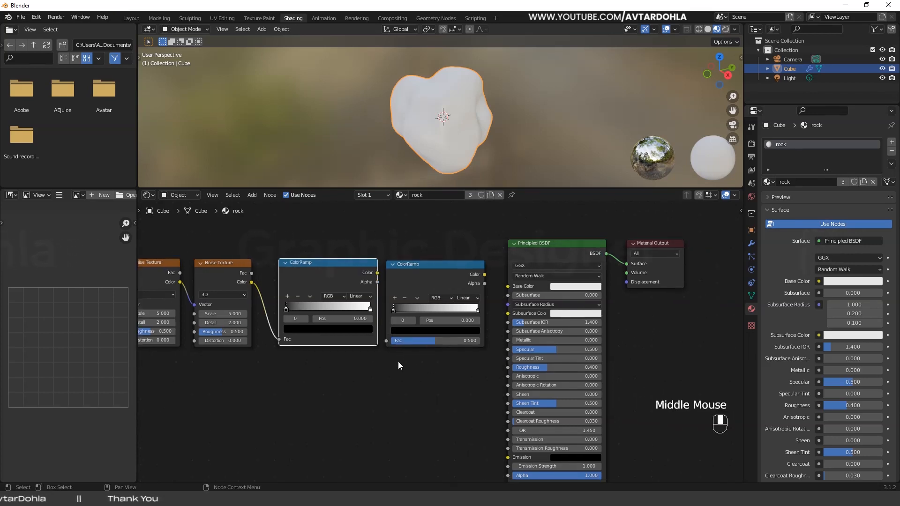
pyautogui.scroll(2, 443, 241)
pyautogui.click(390, 256)
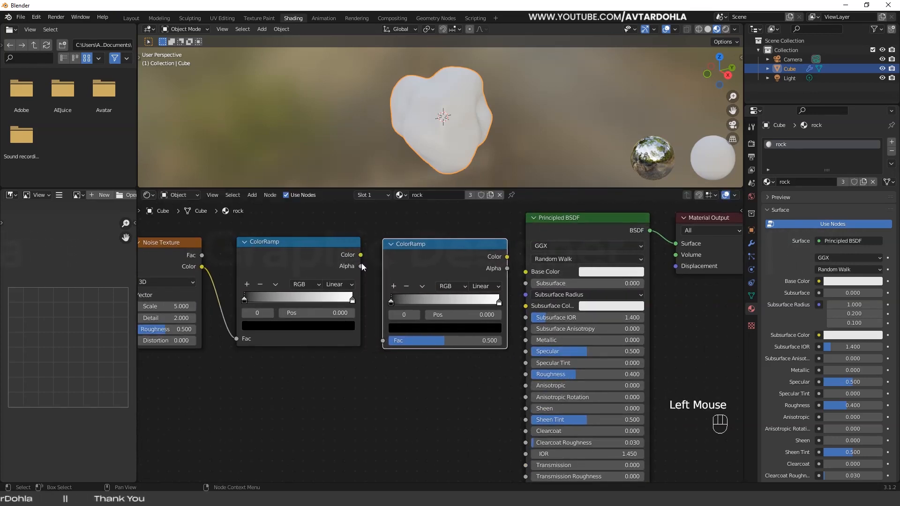
pyautogui.moveTo(360, 255); pyautogui.dragTo(388, 342)
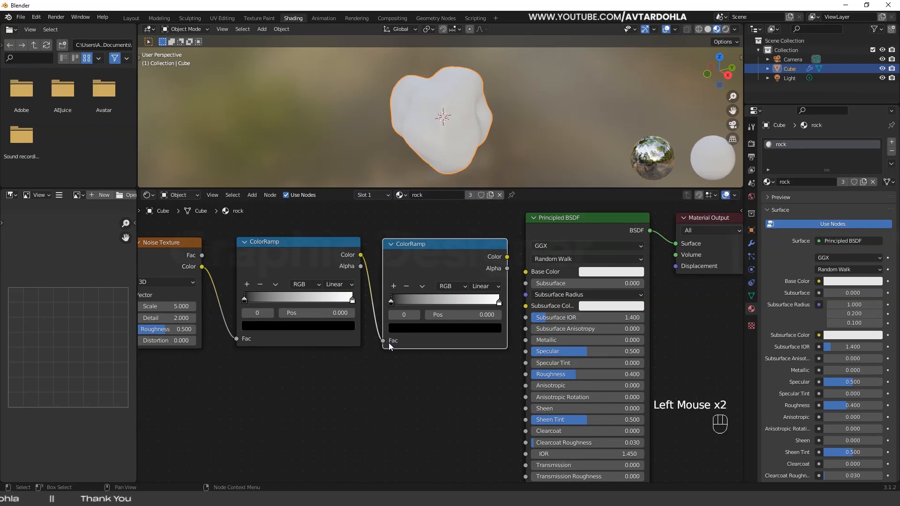
# Connect the second ColorRamp's Color output to the Base Color input of the Principled BSDF
pyautogui.moveTo(371, 369); pyautogui.dragTo(370, 369, button='middle')
pyautogui.scroll(-2, 385, 351)
pyautogui.moveTo(418, 275); pyautogui.dragTo(433, 288)
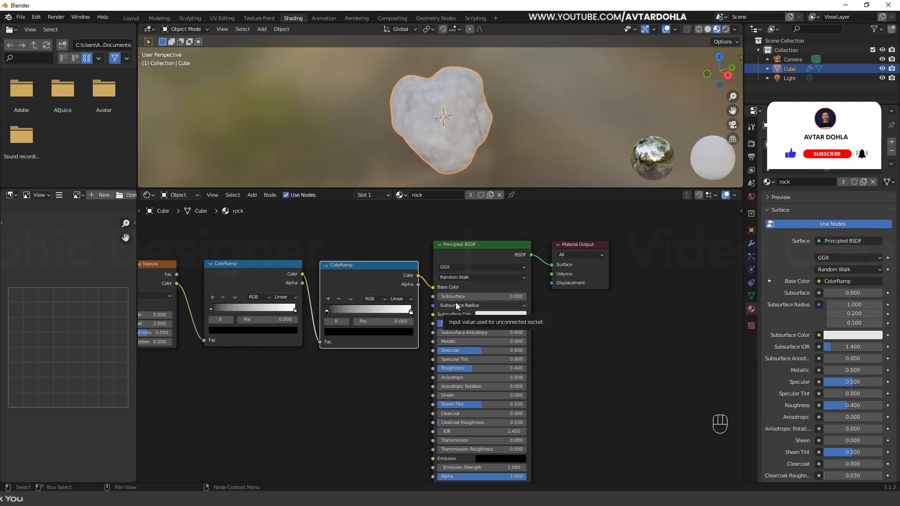
pyautogui.moveTo(421, 232); pyautogui.dragTo(473, 242, button='middle')
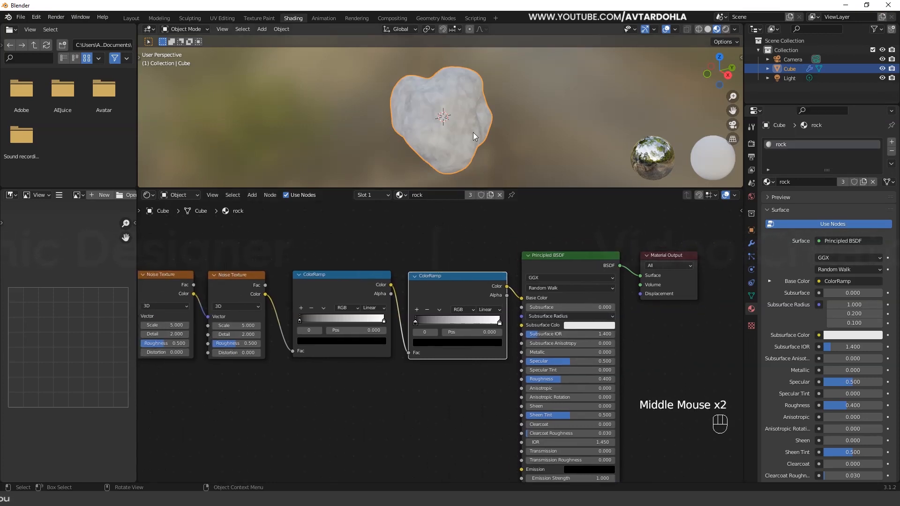
pyautogui.scroll(2, 476, 128)
pyautogui.moveTo(476, 128)
pyautogui.mouseDown(button='middle')
pyautogui.moveTo(451, 128)
pyautogui.moveTo(480, 132)
pyautogui.moveTo(471, 130)
pyautogui.mouseUp(button='middle')
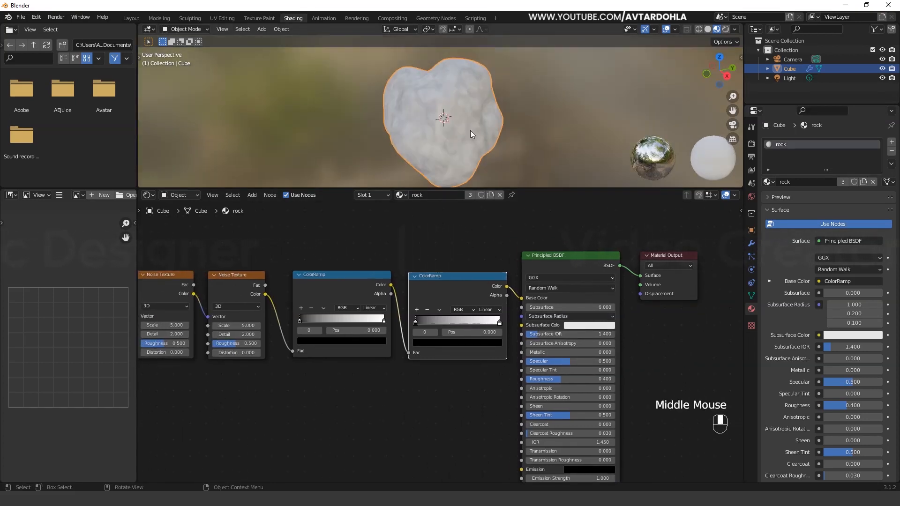
pyautogui.scroll(1, 439, 313)
pyautogui.moveTo(439, 313); pyautogui.dragTo(443, 340, button='middle')
pyautogui.moveTo(414, 327)
pyautogui.mouseDown()
pyautogui.moveTo(462, 322)
pyautogui.moveTo(411, 323)
pyautogui.mouseUp()
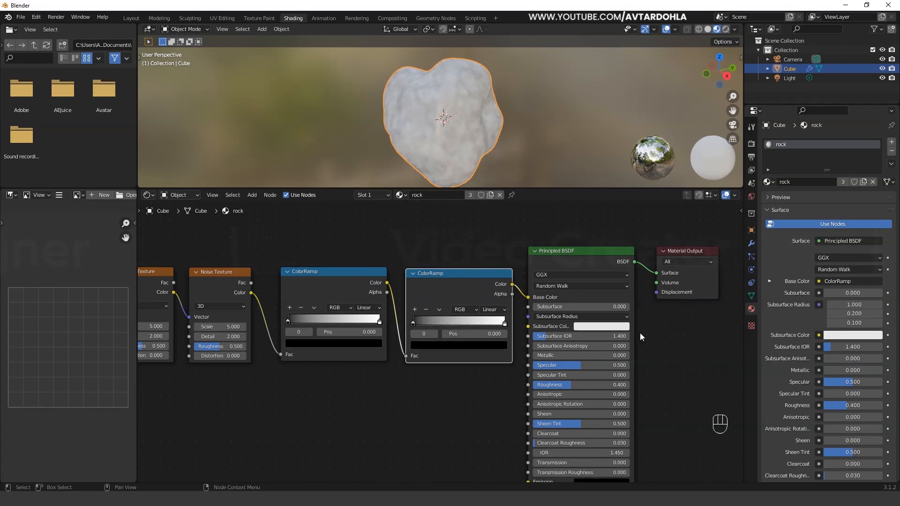
# Move the Material Output node farther from the Principled BSDF to make room between them
pyautogui.moveTo(642, 333); pyautogui.dragTo(559, 315, button='middle')
pyautogui.click(629, 242)
pyautogui.moveTo(630, 242); pyautogui.dragTo(670, 246)
pyautogui.moveTo(632, 324); pyautogui.dragTo(612, 304, button='middle')
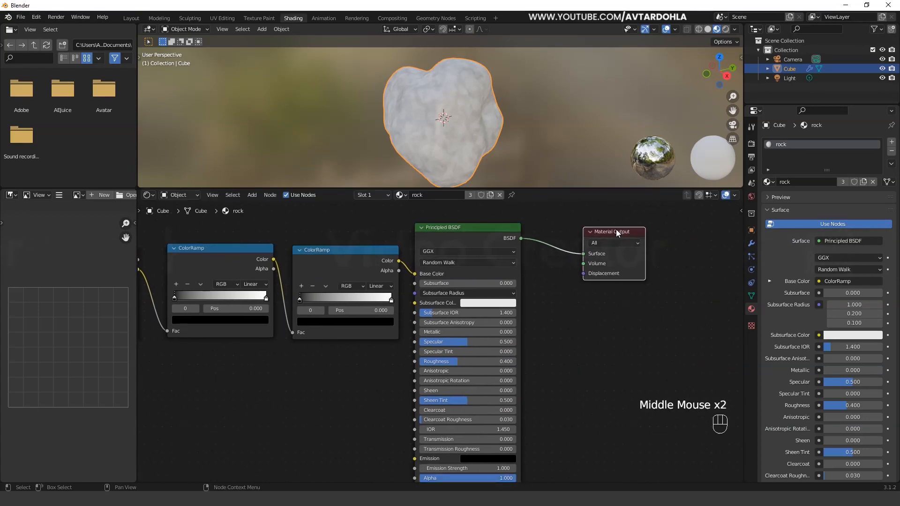
pyautogui.moveTo(616, 229); pyautogui.dragTo(647, 230)
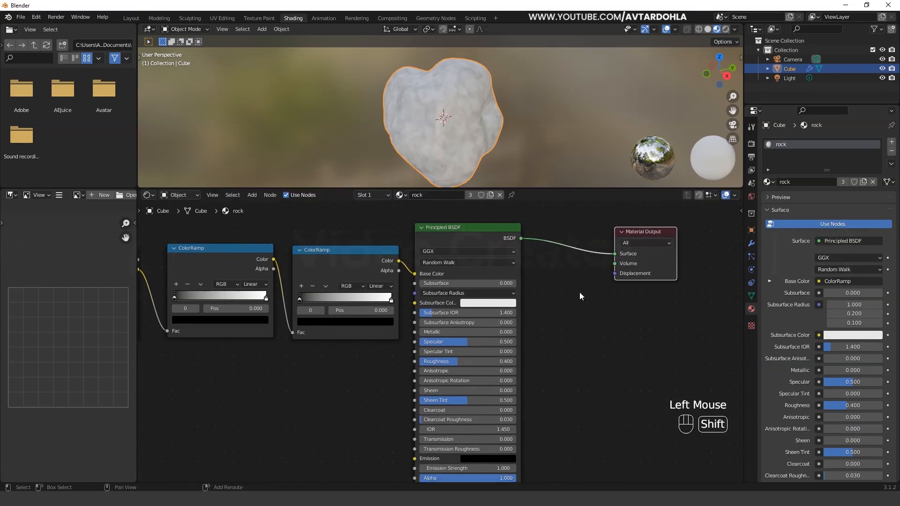
# Add a Displacement node below the shader link and connect it to the Material Output's Displacement input
pyautogui.hotkey('shift', 'a')
pyautogui.moveTo(551, 281)
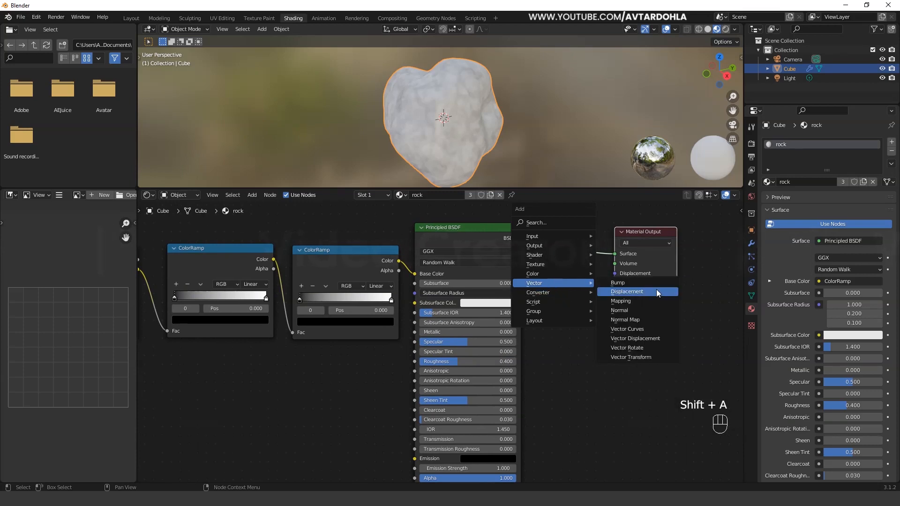
pyautogui.click(655, 291)
pyautogui.click(542, 295)
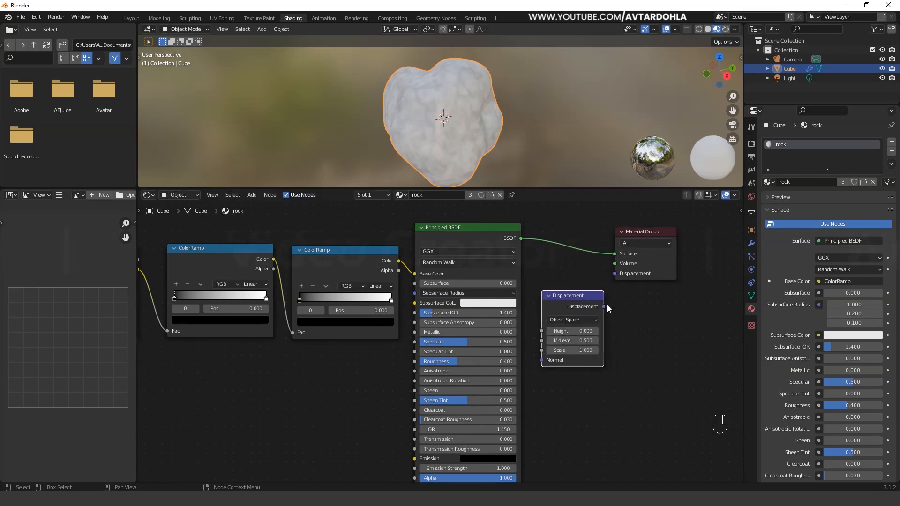
pyautogui.moveTo(603, 306); pyautogui.dragTo(615, 274)
# Connect the first Noise Texture's Fac output to the Height input of the Displacement node
pyautogui.scroll(-2, 542, 283)
pyautogui.moveTo(538, 283); pyautogui.dragTo(624, 270, button='middle')
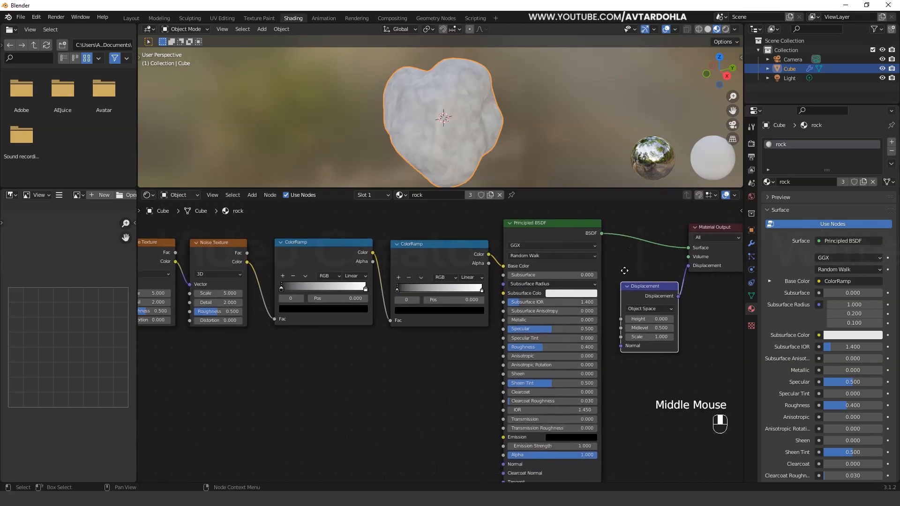
pyautogui.scroll(-2, 624, 270)
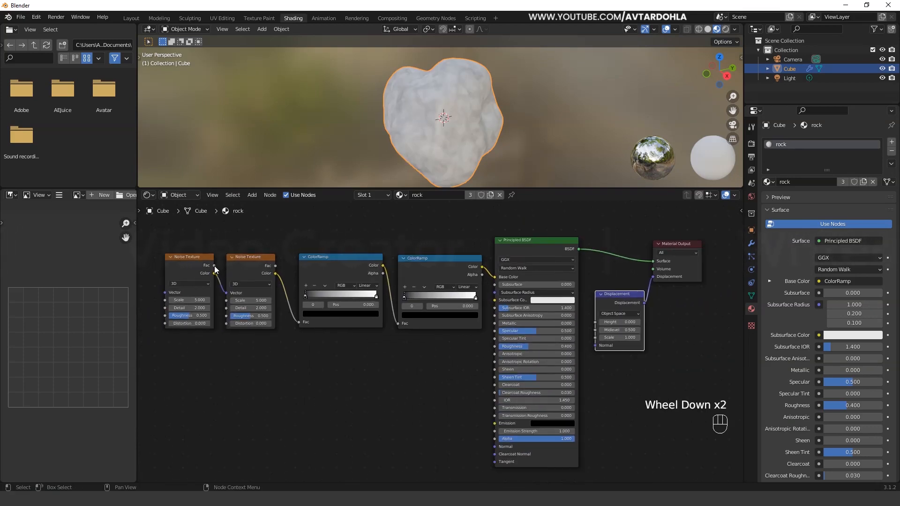
pyautogui.moveTo(214, 266); pyautogui.dragTo(593, 321)
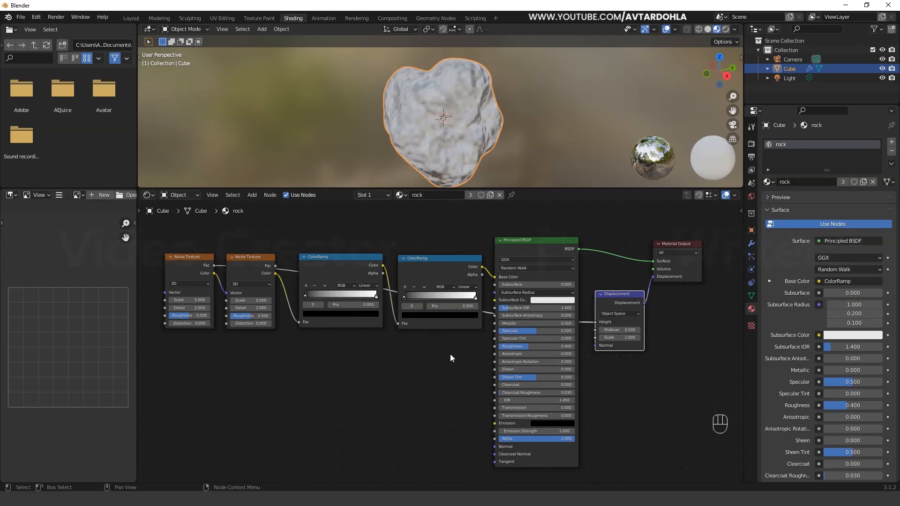
# Color the second ColorRamp's black stop dark brown, with hue 0.071, saturation 0.976 and value 0.121
pyautogui.scroll(2, 443, 352)
pyautogui.moveTo(443, 352); pyautogui.dragTo(550, 365, button='middle')
pyautogui.moveTo(435, 378); pyautogui.dragTo(522, 392, button='middle')
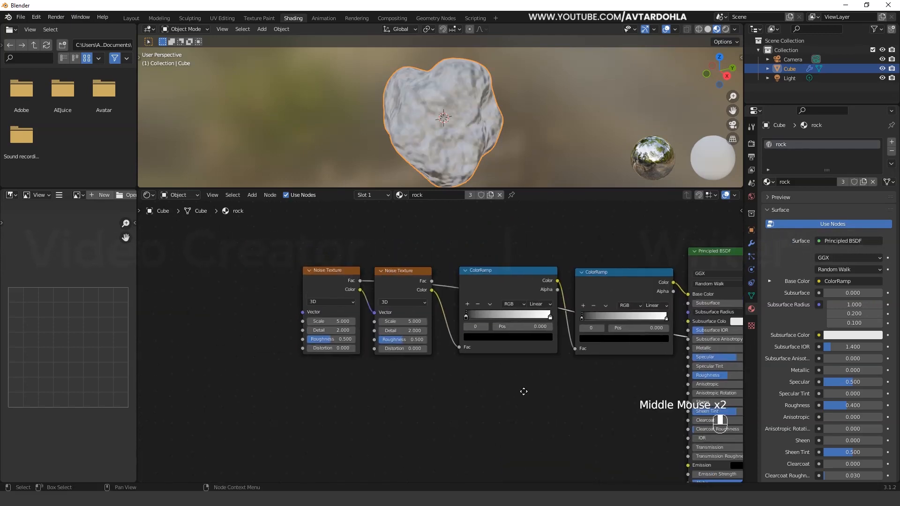
pyautogui.scroll(2, 482, 391)
pyautogui.moveTo(442, 386); pyautogui.dragTo(397, 391, button='middle')
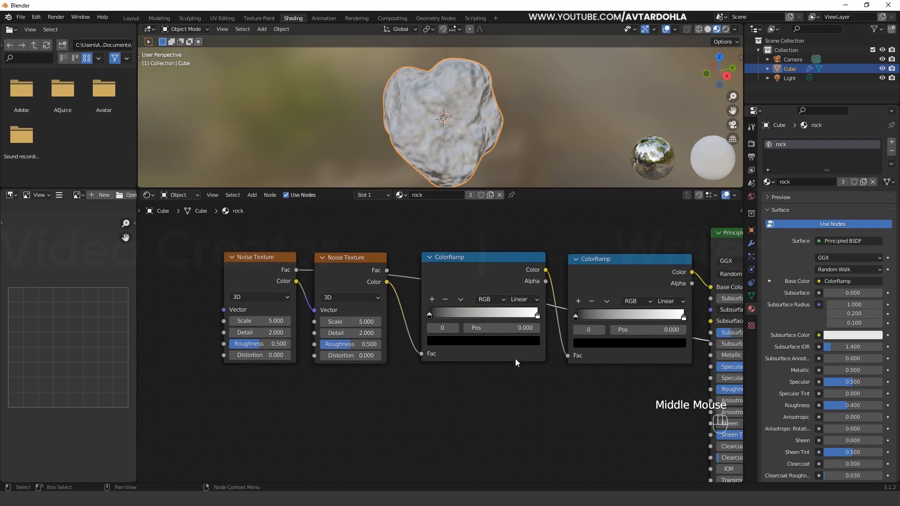
pyautogui.click(575, 318)
pyautogui.click(597, 344)
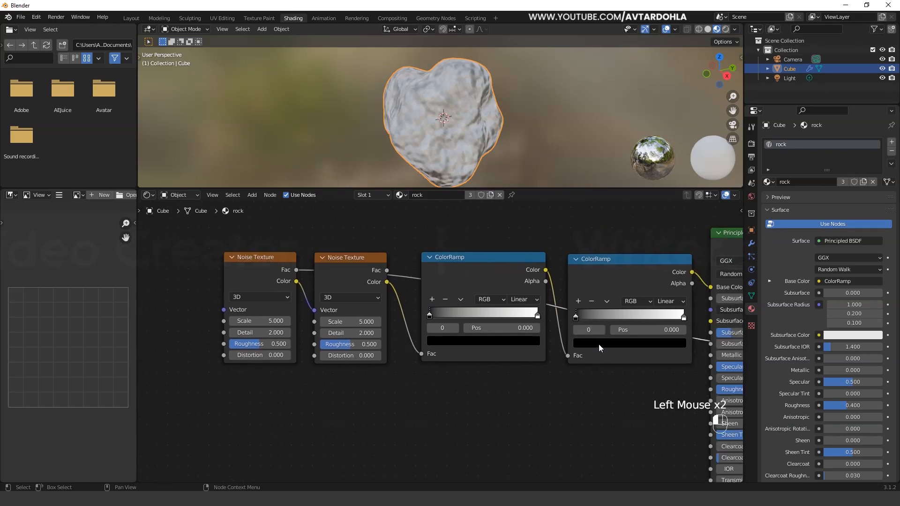
pyautogui.click(661, 243)
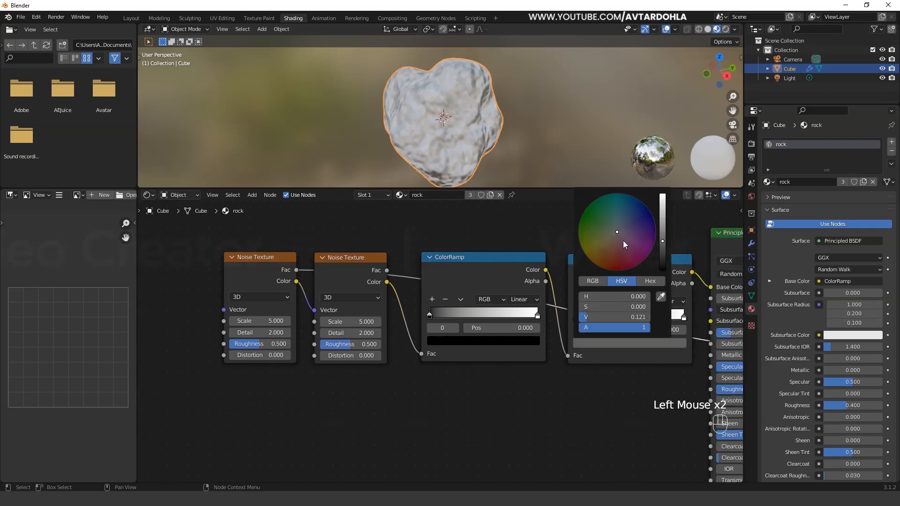
pyautogui.moveTo(622, 240); pyautogui.dragTo(602, 259)
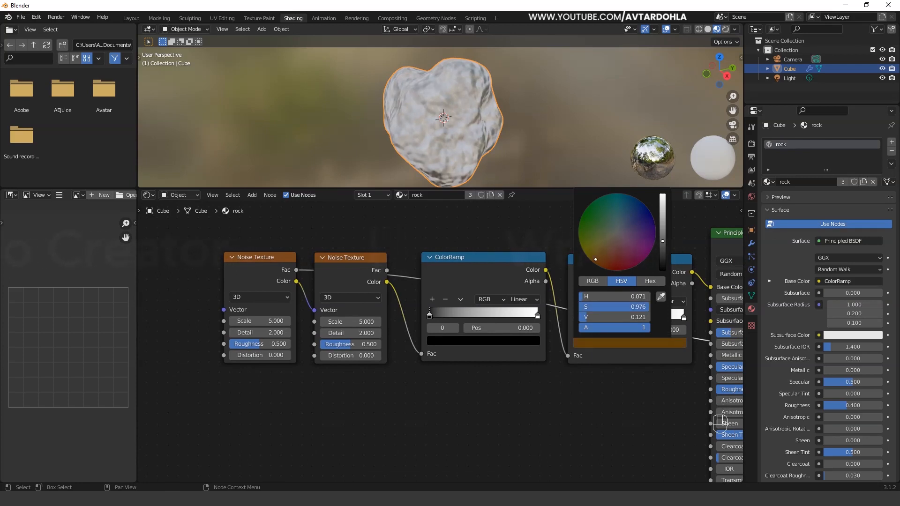
pyautogui.click(528, 240)
# Set the first Noise Texture's Detail to 5
pyautogui.scroll(3, 436, 375)
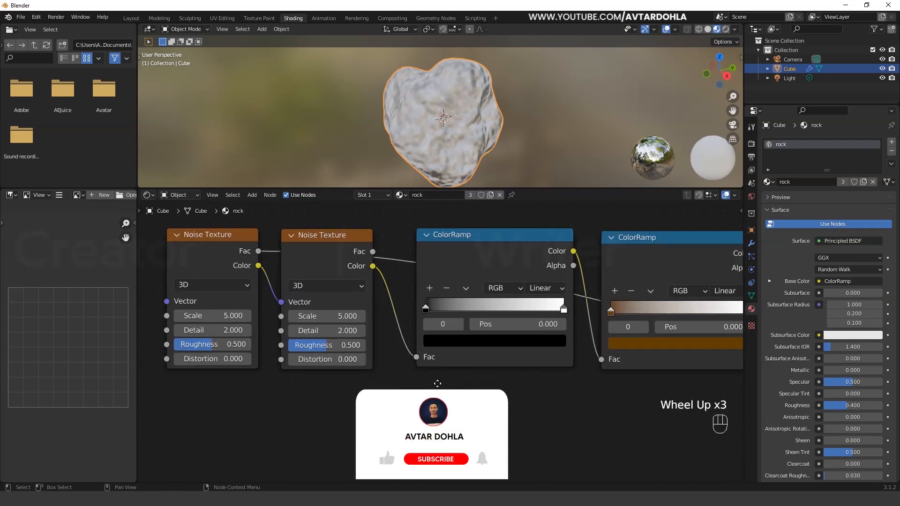
pyautogui.moveTo(436, 383); pyautogui.dragTo(436, 401, button='middle')
pyautogui.moveTo(427, 329)
pyautogui.mouseDown()
pyautogui.moveTo(478, 328)
pyautogui.moveTo(439, 328)
pyautogui.mouseUp()
pyautogui.moveTo(496, 264); pyautogui.dragTo(483, 258)
pyautogui.moveTo(406, 249); pyautogui.dragTo(539, 255, button='middle')
pyautogui.scroll(1, 520, 251)
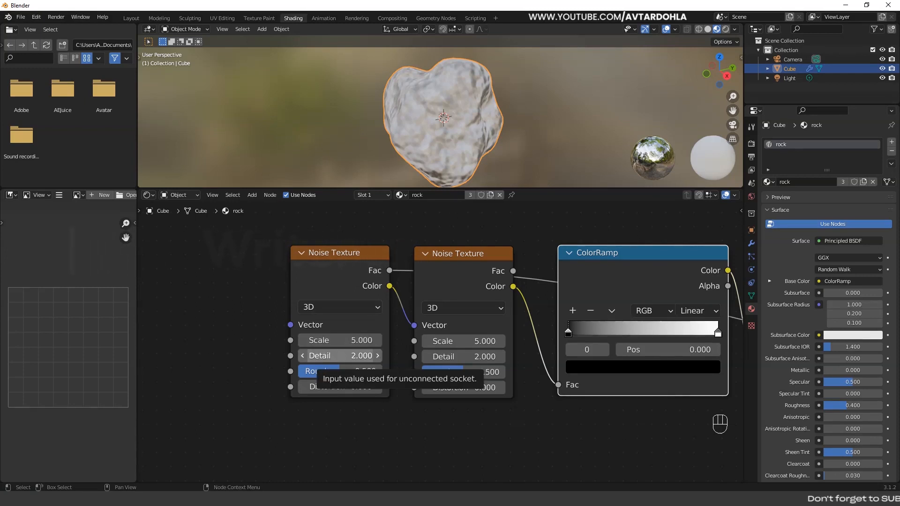
pyautogui.click(335, 356)
pyautogui.write('5')
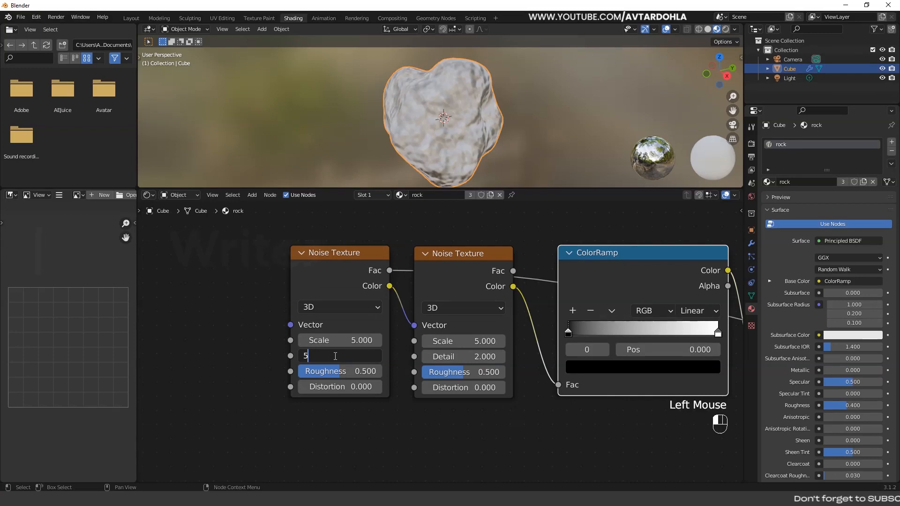
pyautogui.press('Return')
# Set the first Noise Texture's Roughness to 0.55
pyautogui.scroll(4, 488, 150)
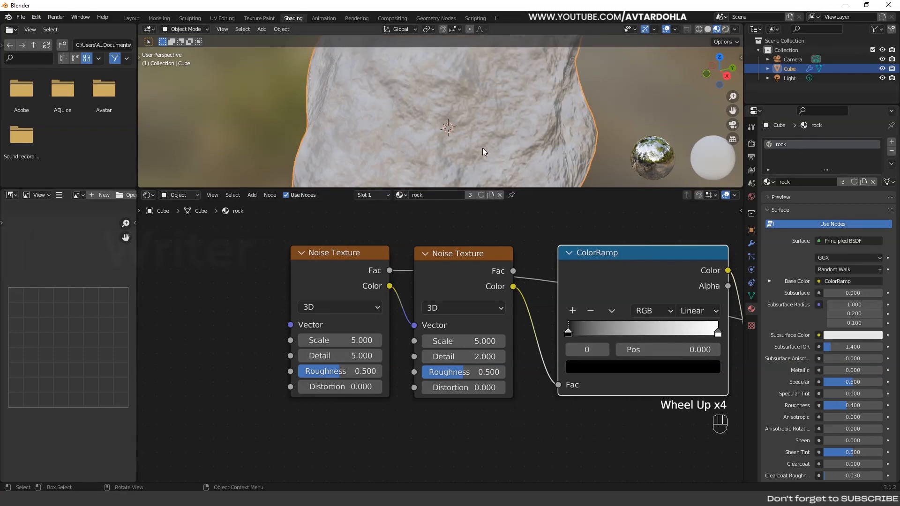
pyautogui.moveTo(487, 146); pyautogui.dragTo(504, 143, button='middle')
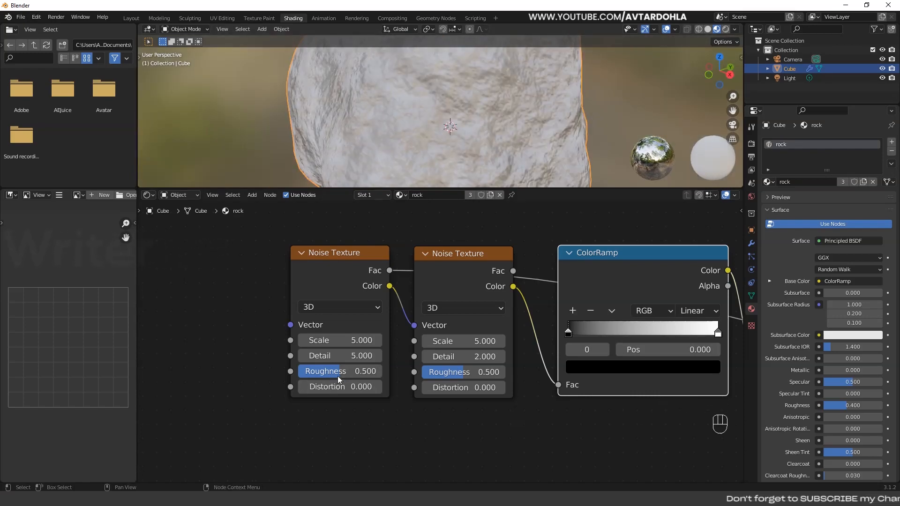
pyautogui.moveTo(338, 372)
pyautogui.mouseDown()
pyautogui.moveTo(311, 372)
pyautogui.moveTo(342, 371)
pyautogui.mouseUp()
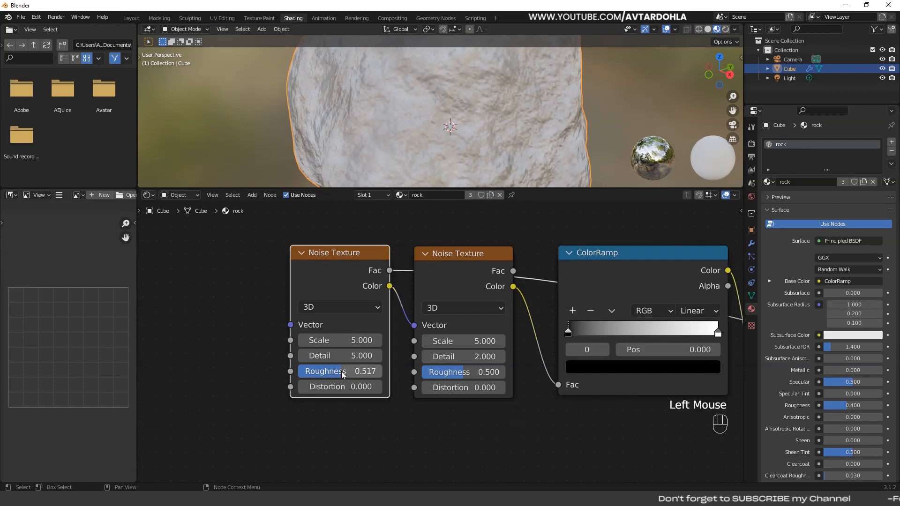
pyautogui.doubleClick(341, 371)
pyautogui.write('.55')
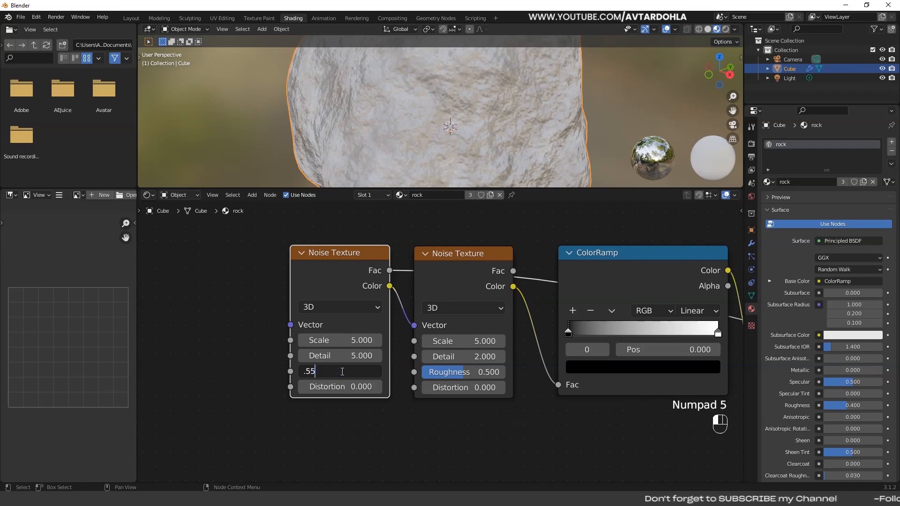
pyautogui.press('Return')
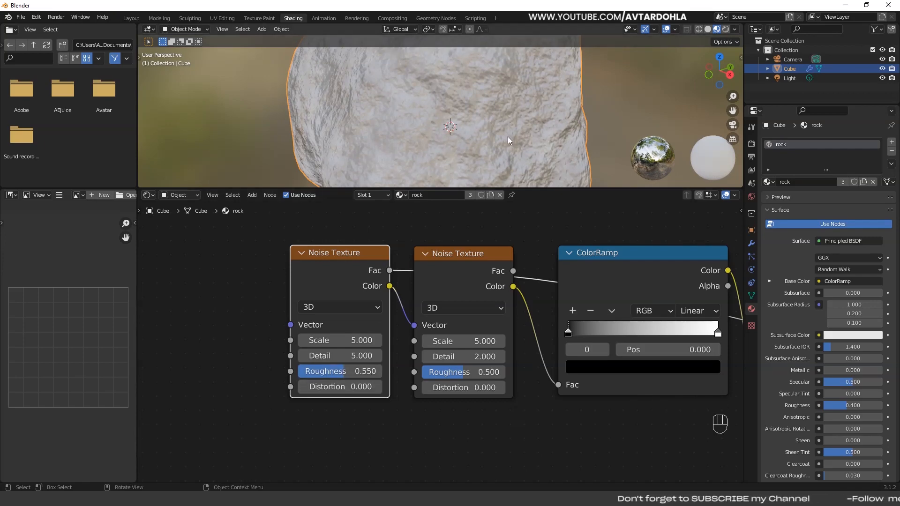
# Try a Distortion of 0.1 on the first Noise Texture and settle on 0.01
pyautogui.moveTo(400, 358); pyautogui.dragTo(405, 349, button='middle')
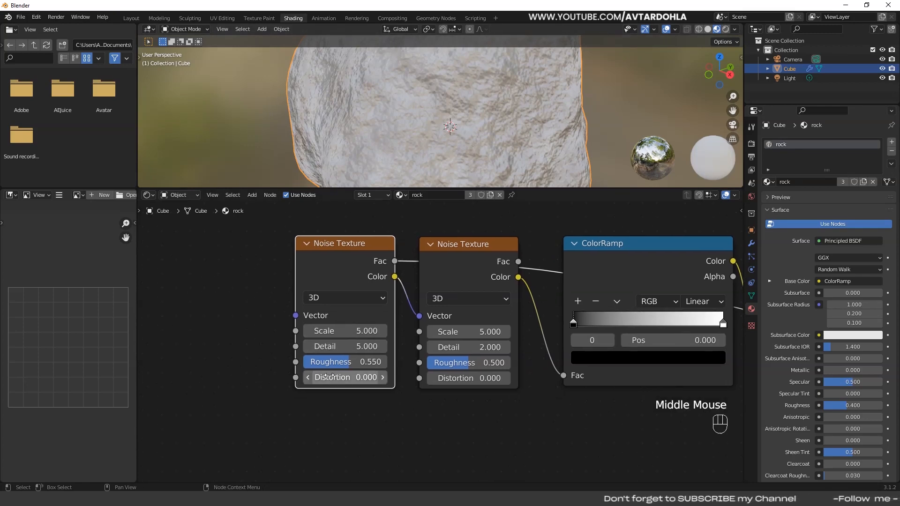
pyautogui.click(383, 377)
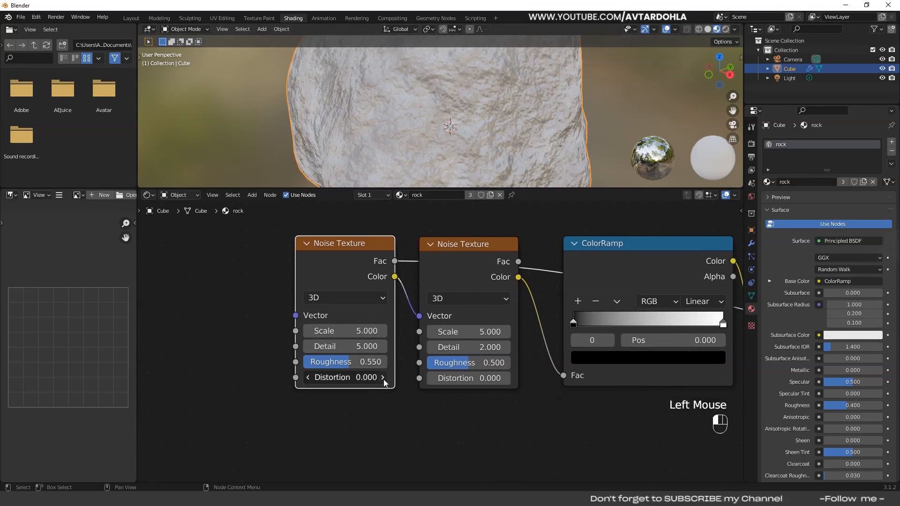
pyautogui.scroll(-2, 473, 140)
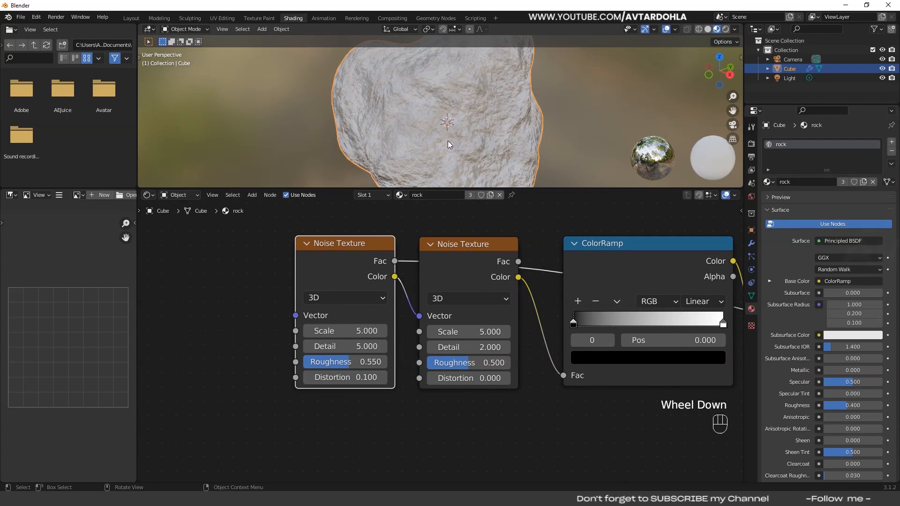
pyautogui.click(363, 377)
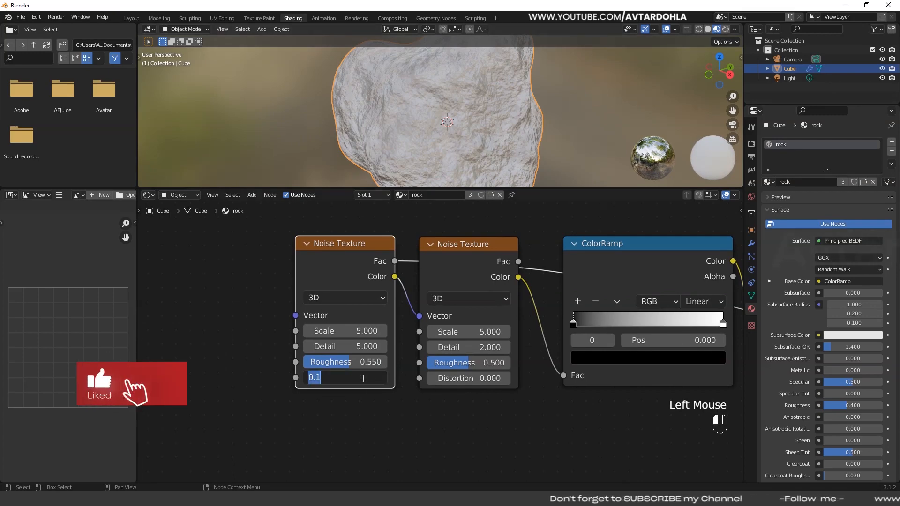
pyautogui.write('0.01')
pyautogui.press('Return')
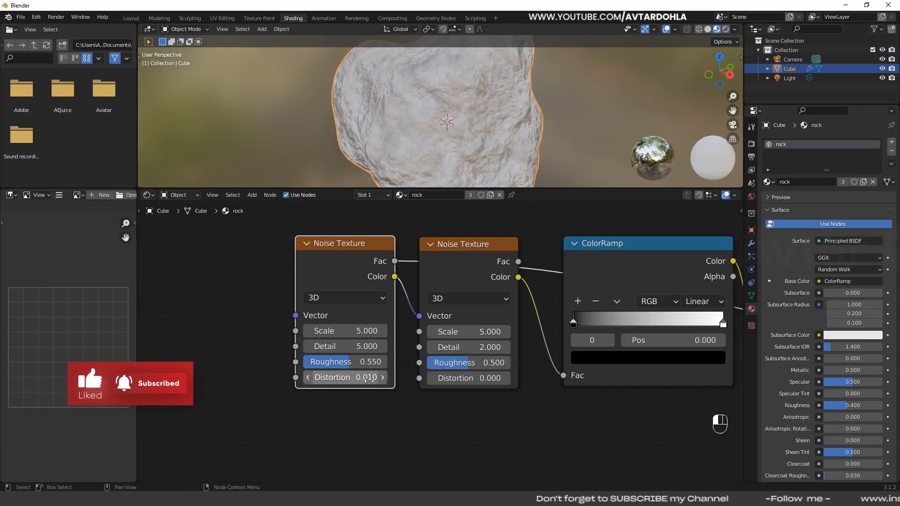
# Move the second ColorRamp's brown stop to position 0.209
pyautogui.moveTo(459, 167); pyautogui.dragTo(417, 272, button='middle')
pyautogui.moveTo(652, 340); pyautogui.dragTo(541, 352, button='middle')
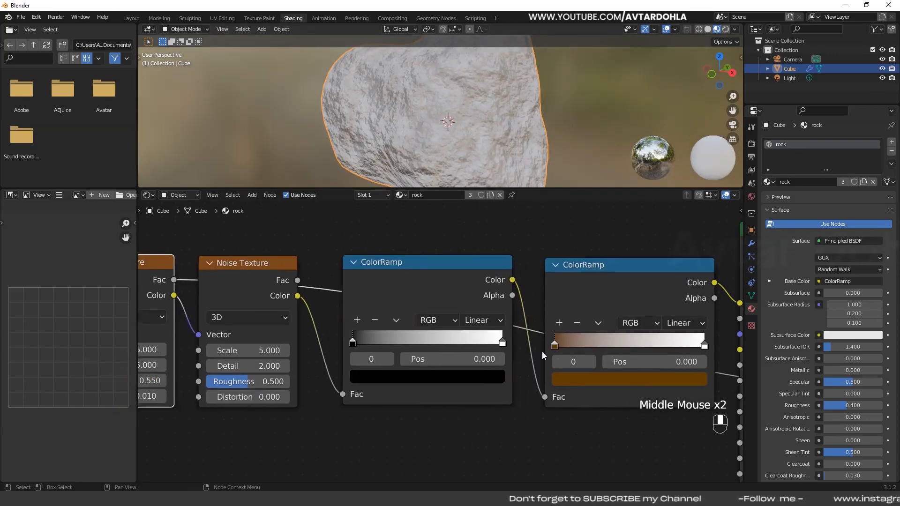
pyautogui.moveTo(554, 345); pyautogui.dragTo(585, 344)
pyautogui.moveTo(499, 160); pyautogui.dragTo(468, 154, button='middle')
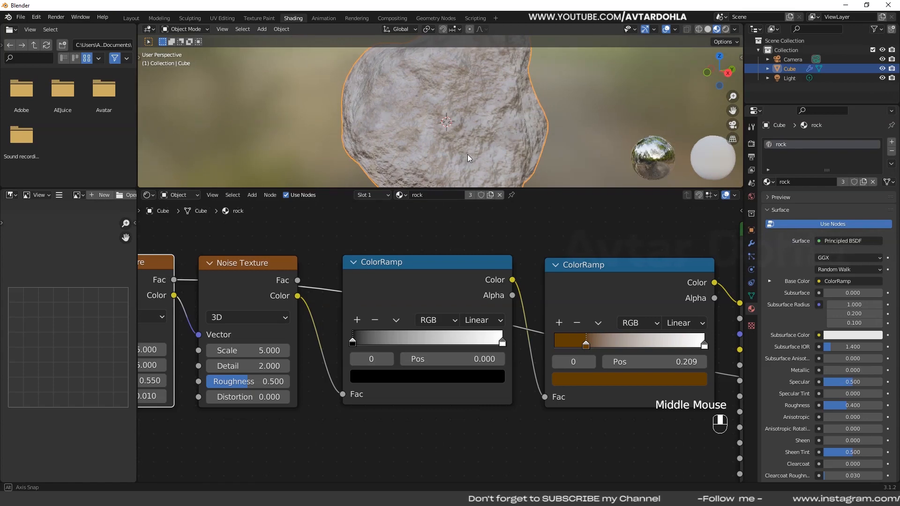
# Switch to the Layout workspace, show the rock in Material Preview shading and deselect it
pyautogui.click(130, 18)
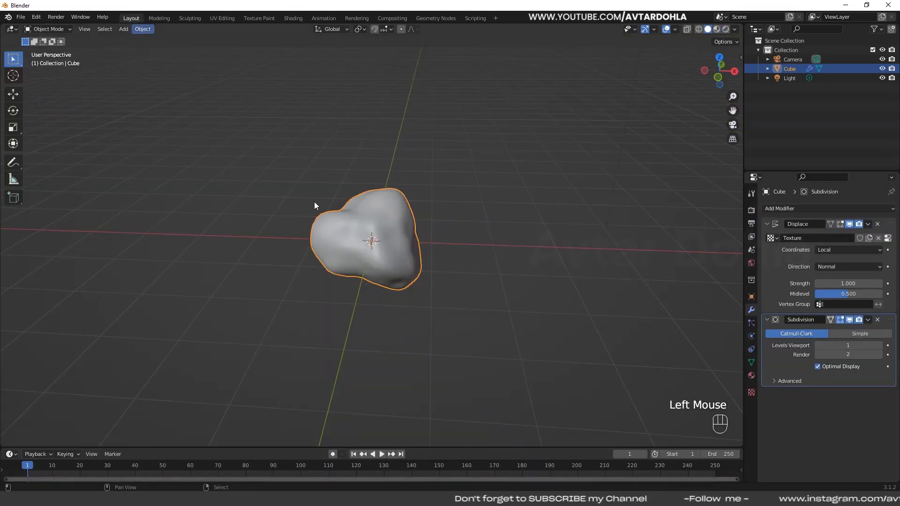
pyautogui.click(715, 29)
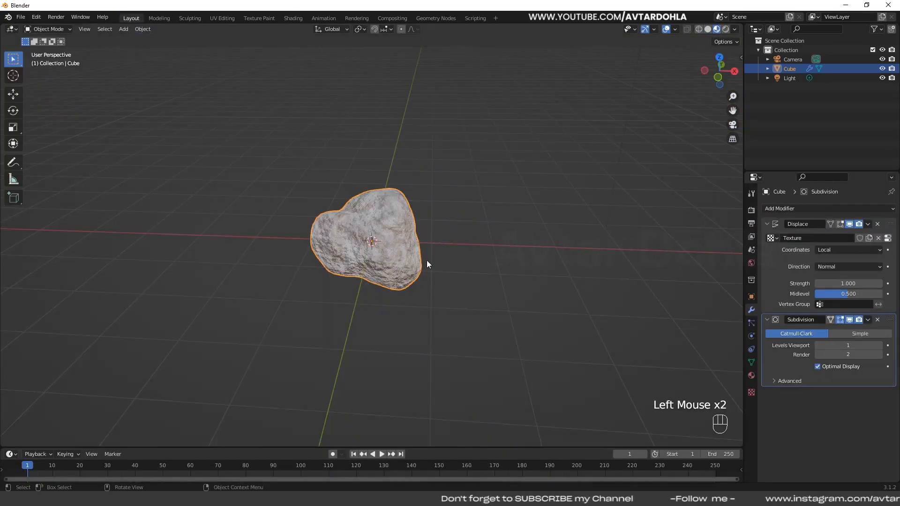
pyautogui.scroll(3, 411, 270)
pyautogui.moveTo(412, 268); pyautogui.dragTo(380, 277, button='middle')
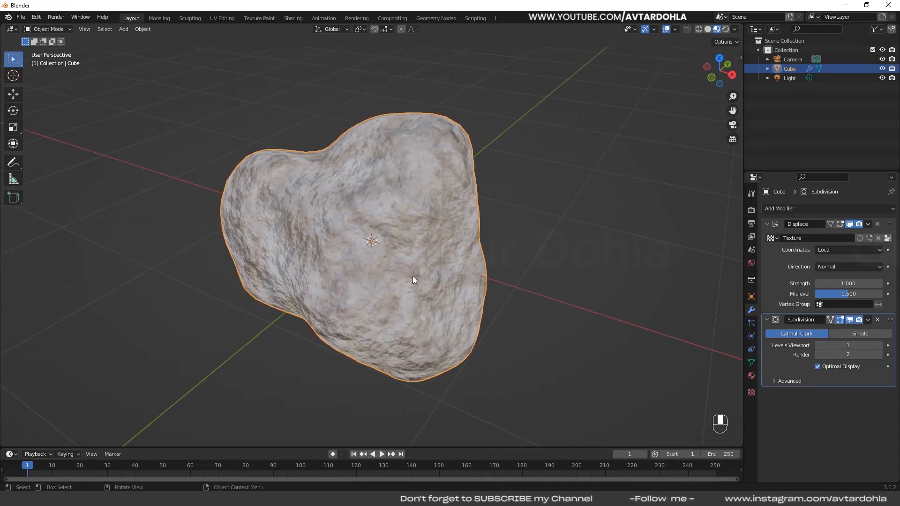
pyautogui.click(563, 296)
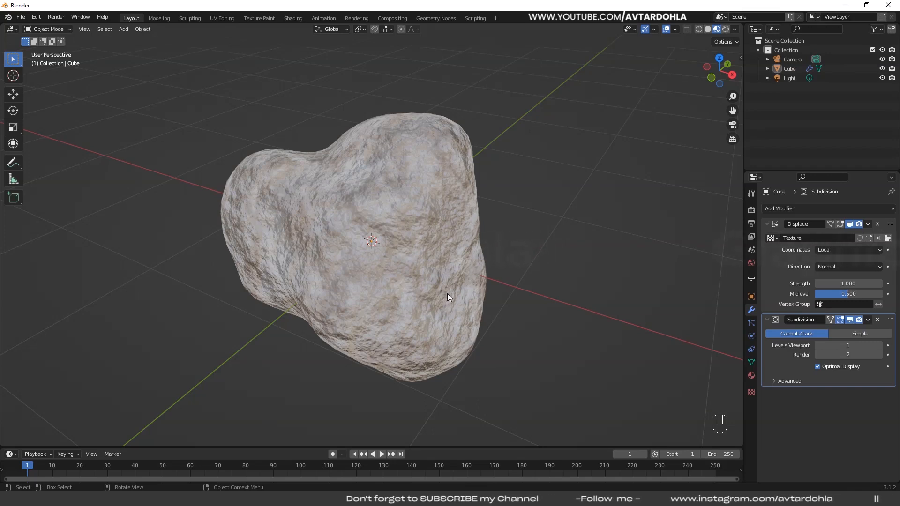
# Try strengths of 1.1 and 2 on the rock's Displace modifier, then return the strength to 1
pyautogui.click(879, 283)
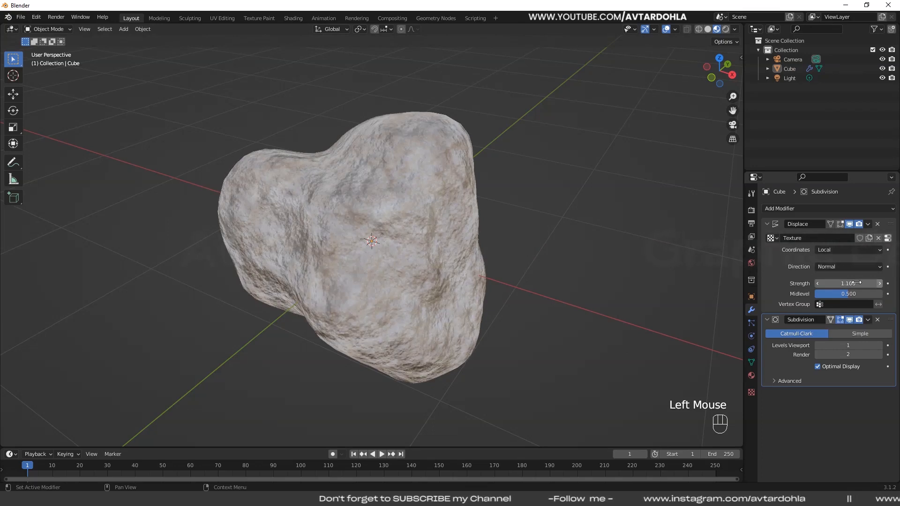
pyautogui.click(857, 283)
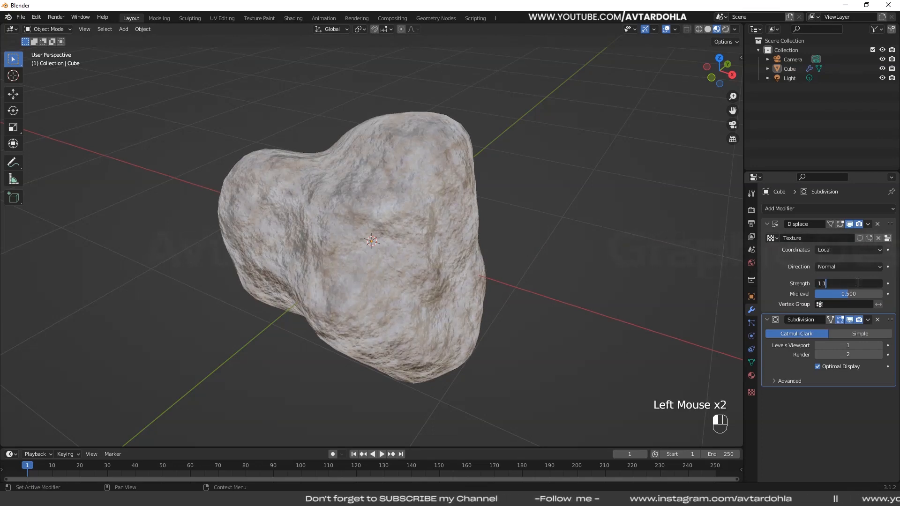
pyautogui.press('BackSpace')
pyautogui.press('BackSpace')
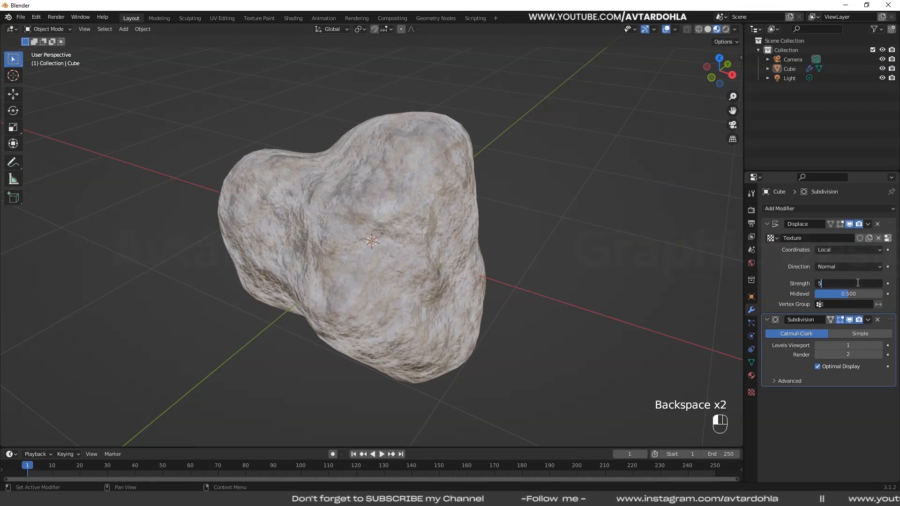
pyautogui.write('2')
pyautogui.press('Return')
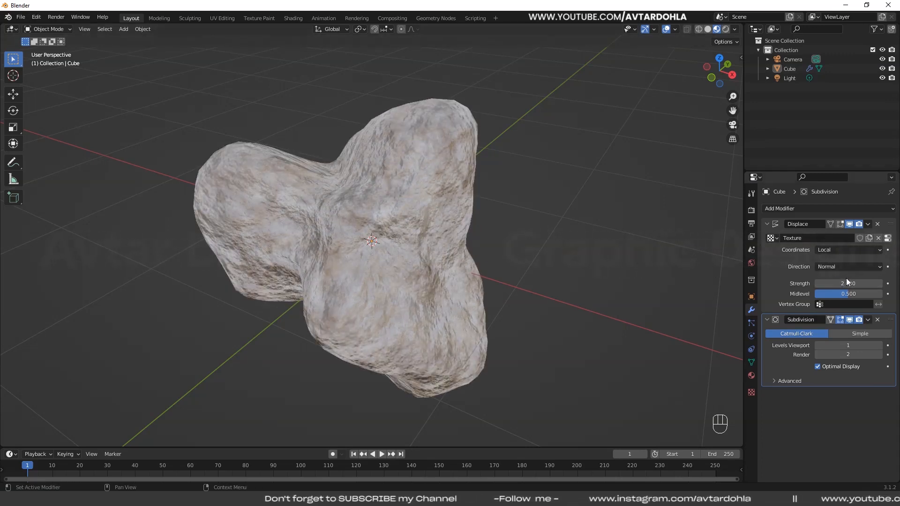
pyautogui.click(843, 283)
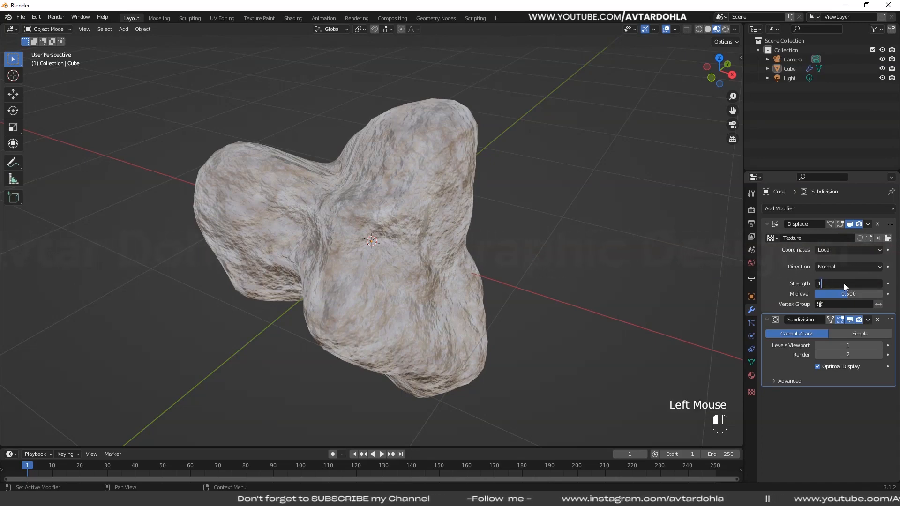
pyautogui.press('Return')
# Switch to Solid shading and move the rock along the positive X axis, clear of the world origin
pyautogui.moveTo(427, 247); pyautogui.dragTo(391, 257, button='middle')
pyautogui.scroll(-3, 420, 251)
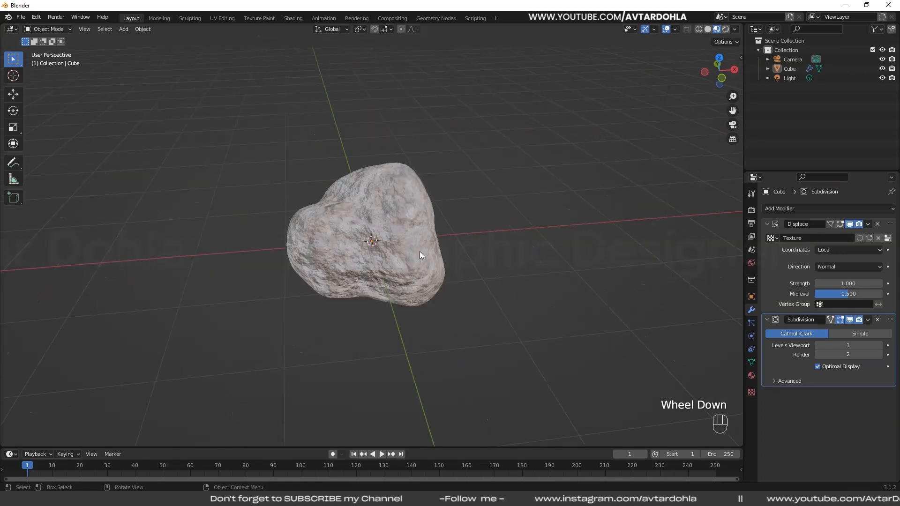
pyautogui.click(707, 29)
pyautogui.moveTo(390, 289); pyautogui.dragTo(379, 289, button='middle')
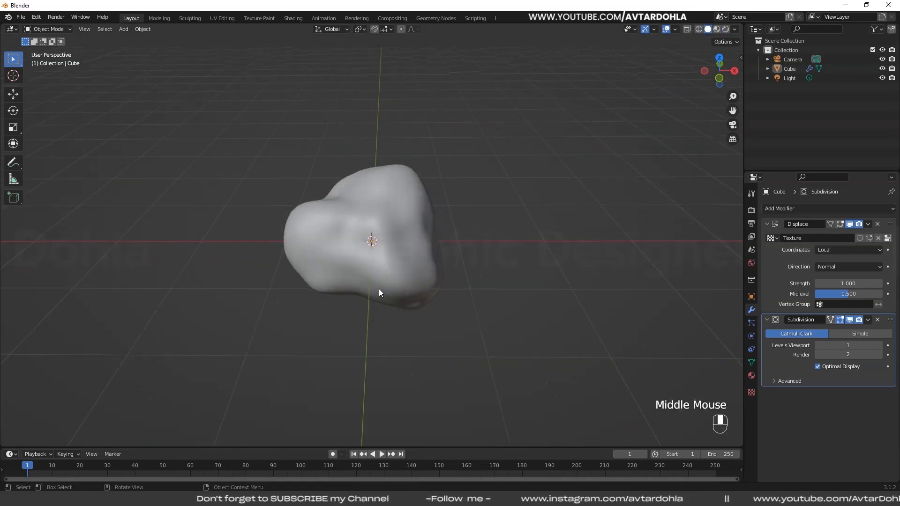
pyautogui.click(391, 269)
pyautogui.press('g')
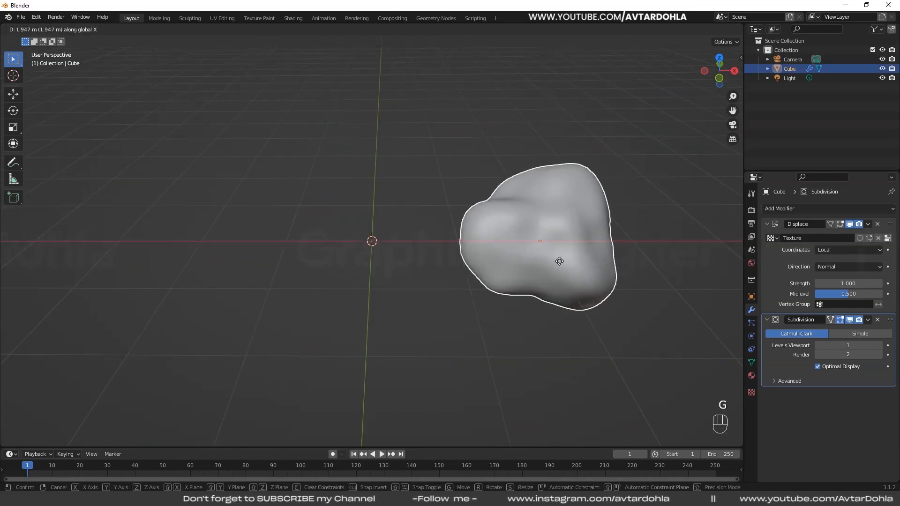
pyautogui.click(598, 267)
# Add a Rock Generator mesh at the world origin and expand its Add Rocks settings
pyautogui.moveTo(441, 321); pyautogui.dragTo(309, 287, button='middle')
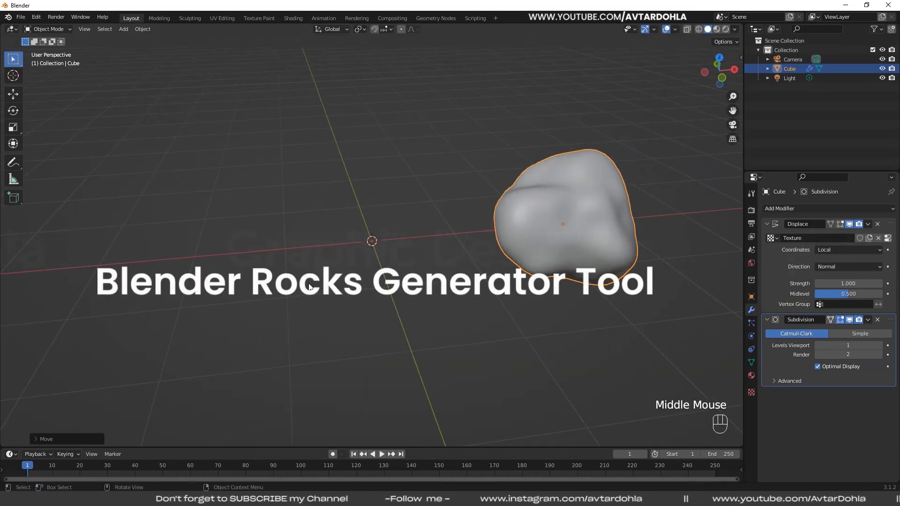
pyautogui.click(240, 274)
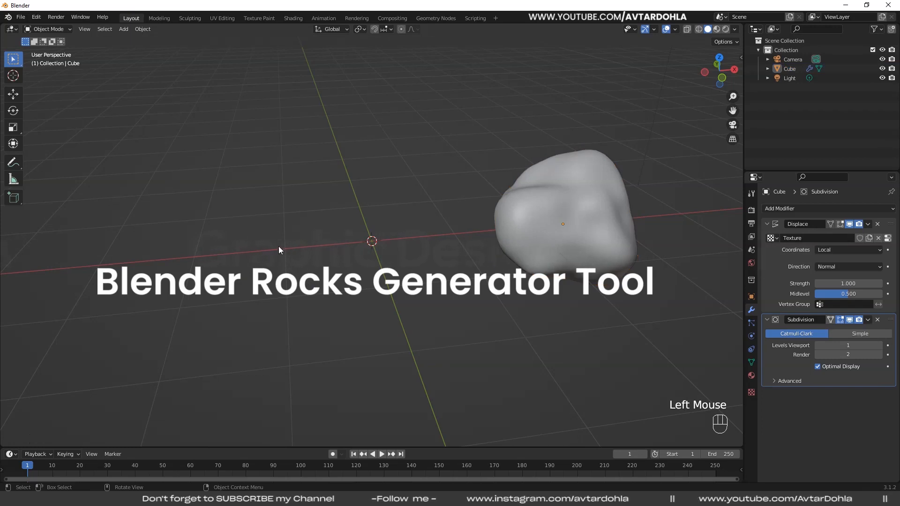
pyautogui.hotkey('shift', 'a')
pyautogui.moveTo(212, 143)
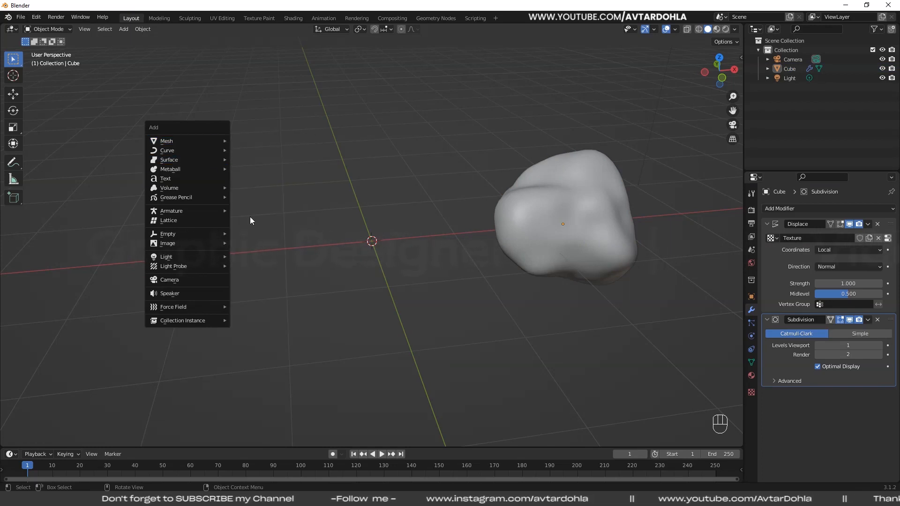
pyautogui.moveTo(266, 248)
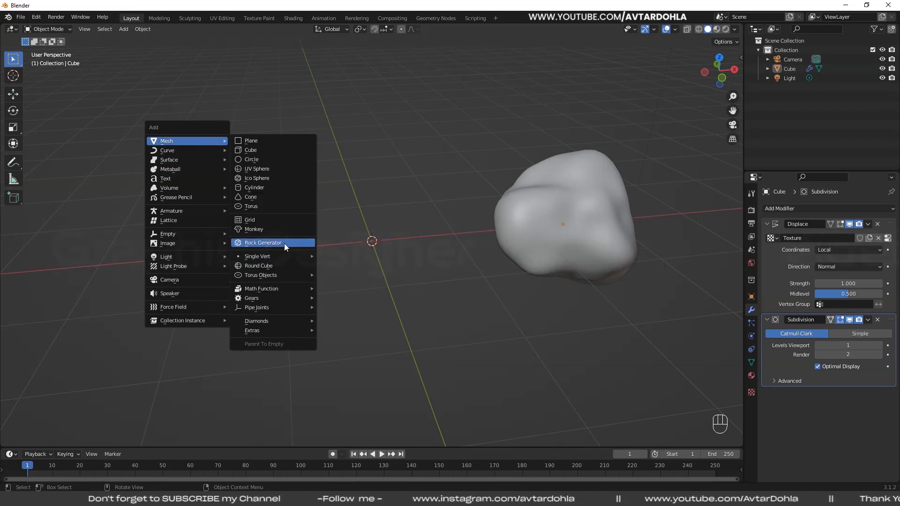
pyautogui.click(284, 243)
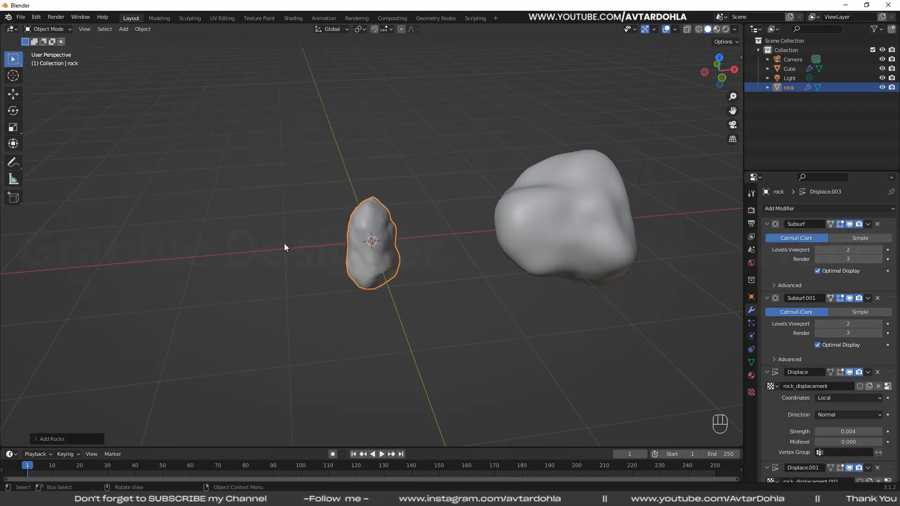
pyautogui.scroll(4, 381, 288)
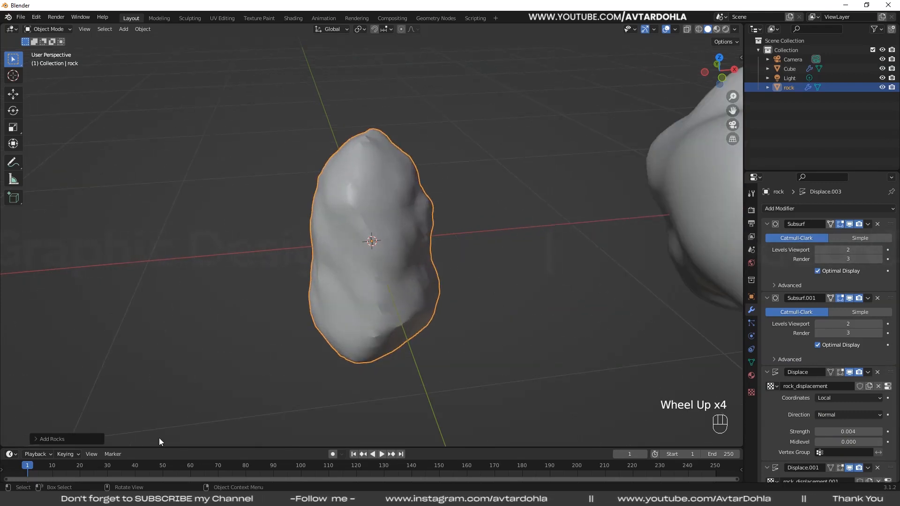
pyautogui.click(62, 439)
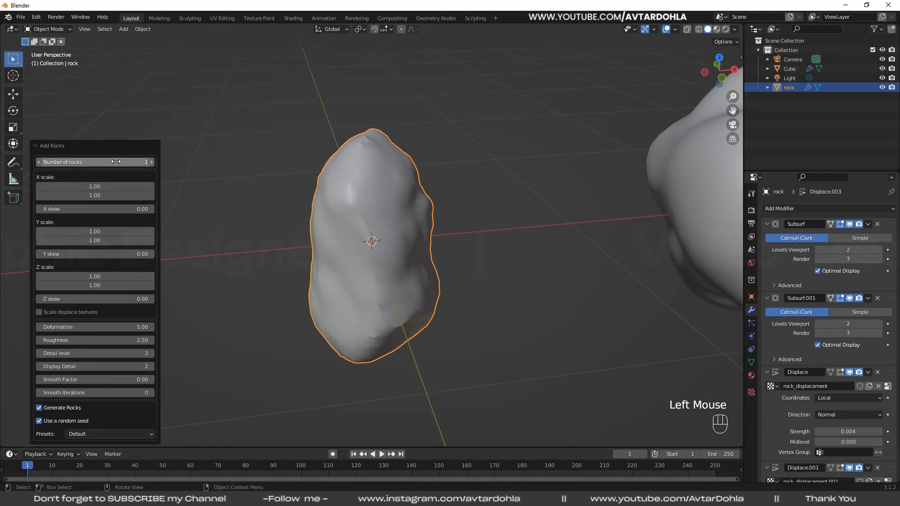
# Try generating 2 rocks, then set the number of rocks back to 1
pyautogui.click(152, 162)
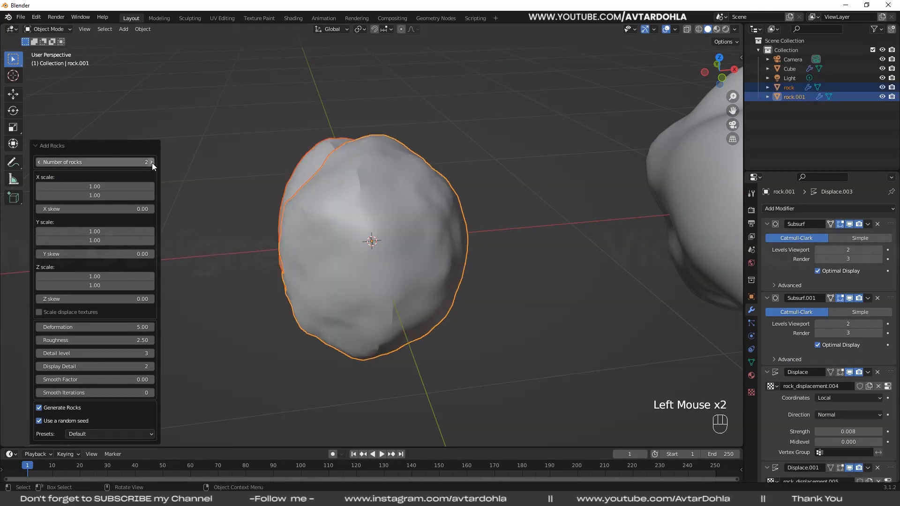
pyautogui.moveTo(453, 246); pyautogui.dragTo(442, 244, button='middle')
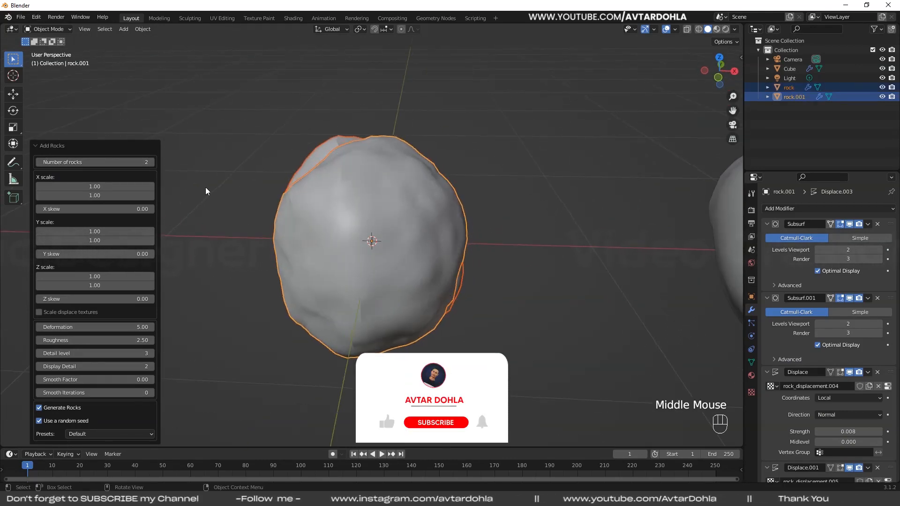
pyautogui.click(109, 162)
pyautogui.write('1')
pyautogui.press('Return')
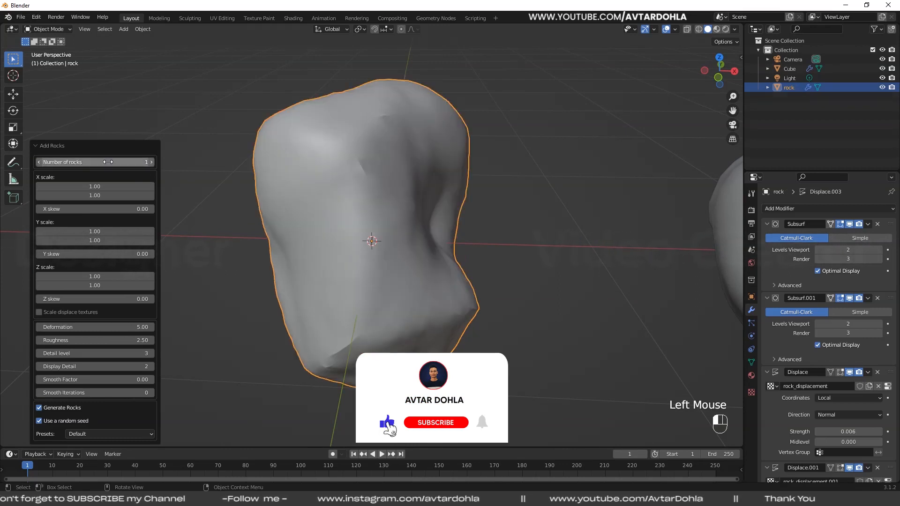
pyautogui.scroll(-1, 488, 215)
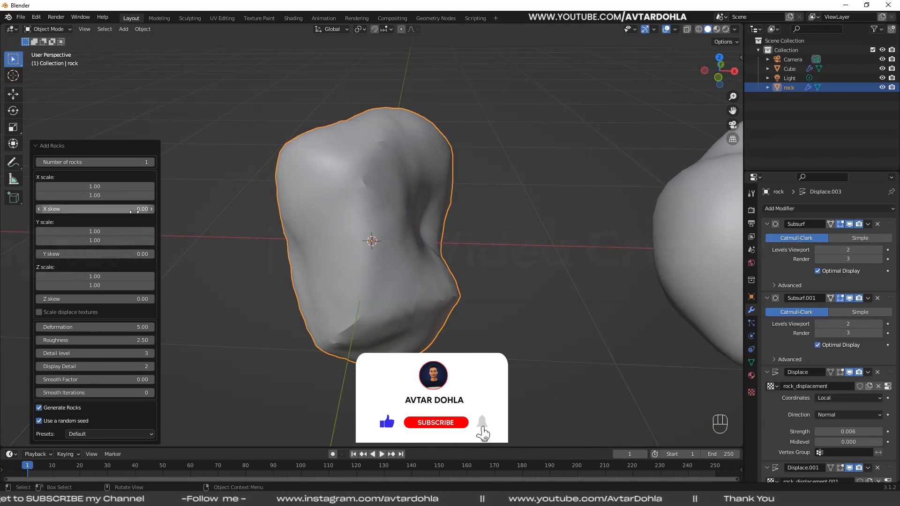
# Try an X skew of 0.03 on the generated rock, then reset the skew to 0
pyautogui.click(152, 210)
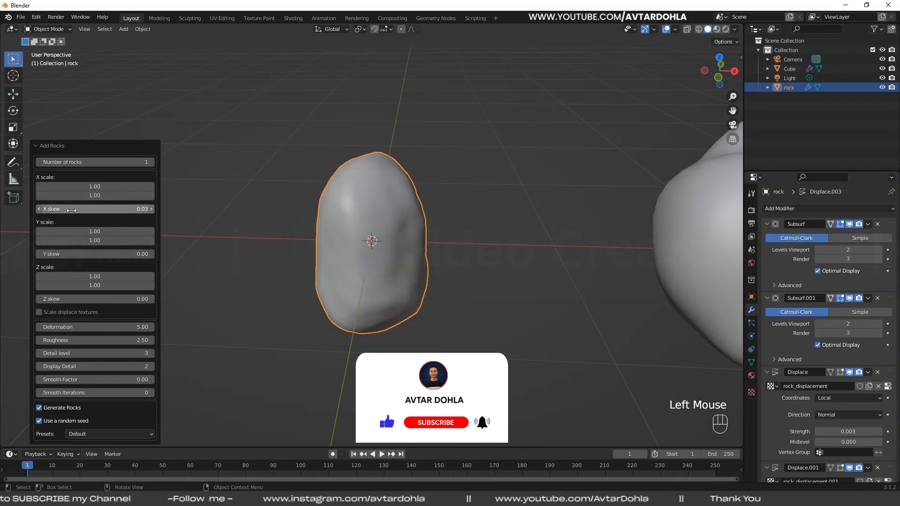
pyautogui.click(39, 209)
pyautogui.moveTo(460, 267); pyautogui.dragTo(408, 253, button='middle')
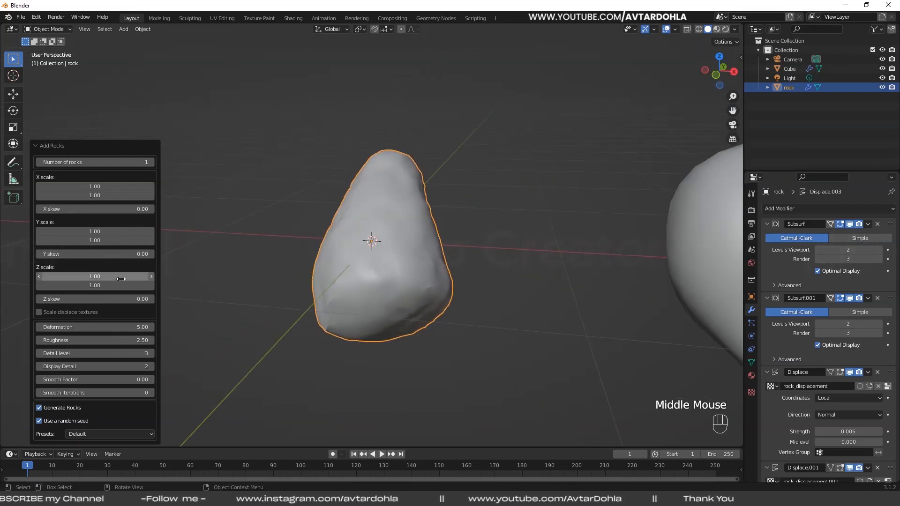
# Try a Z scale of 1.01 on the generated rock, then restore it to 1.00
pyautogui.click(151, 276)
pyautogui.moveTo(469, 274); pyautogui.dragTo(403, 275, button='middle')
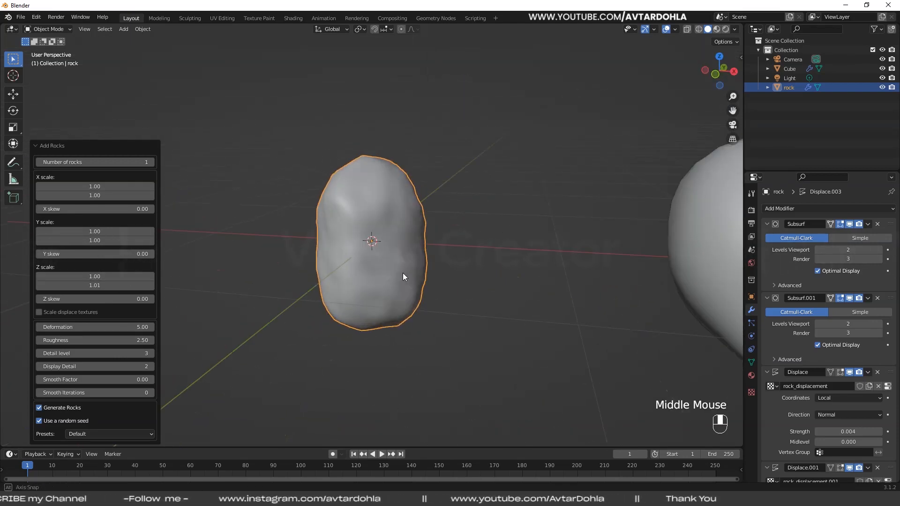
pyautogui.click(39, 286)
pyautogui.moveTo(406, 274); pyautogui.dragTo(421, 296, button='middle')
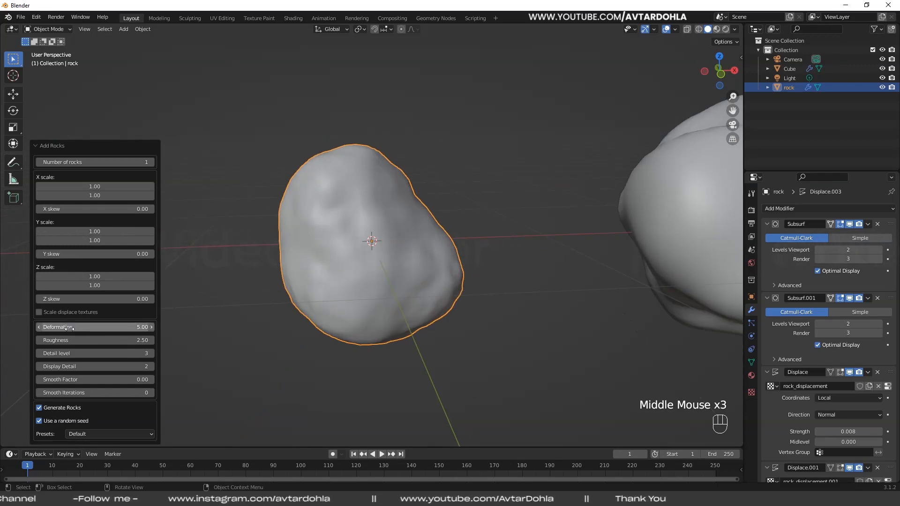
# Try slightly higher Deformation values such as 5.03 on the generated rock, then set it back to 5
pyautogui.click(151, 328)
pyautogui.moveTo(465, 250)
pyautogui.mouseDown(button='middle')
pyautogui.moveTo(364, 254)
pyautogui.moveTo(473, 264)
pyautogui.mouseUp(button='middle')
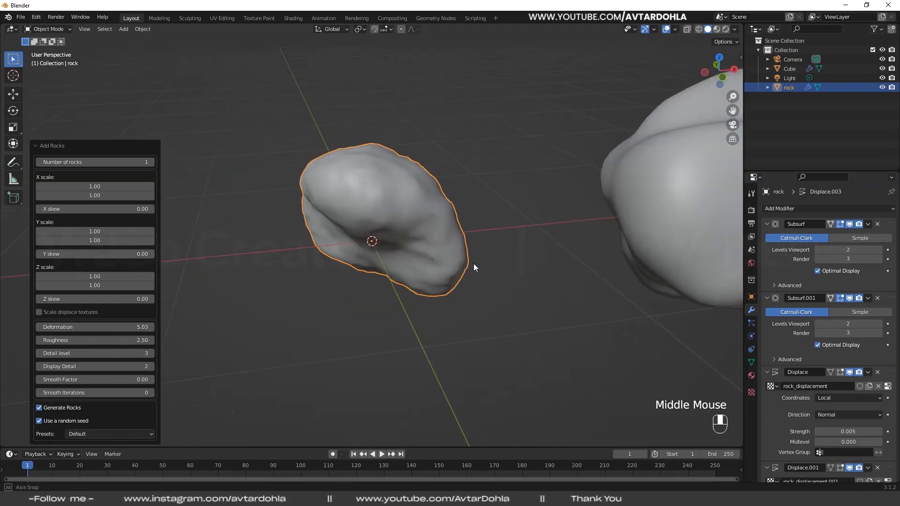
pyautogui.click(151, 328)
pyautogui.moveTo(356, 286); pyautogui.dragTo(475, 291, button='middle')
pyautogui.click(109, 328)
pyautogui.write('5')
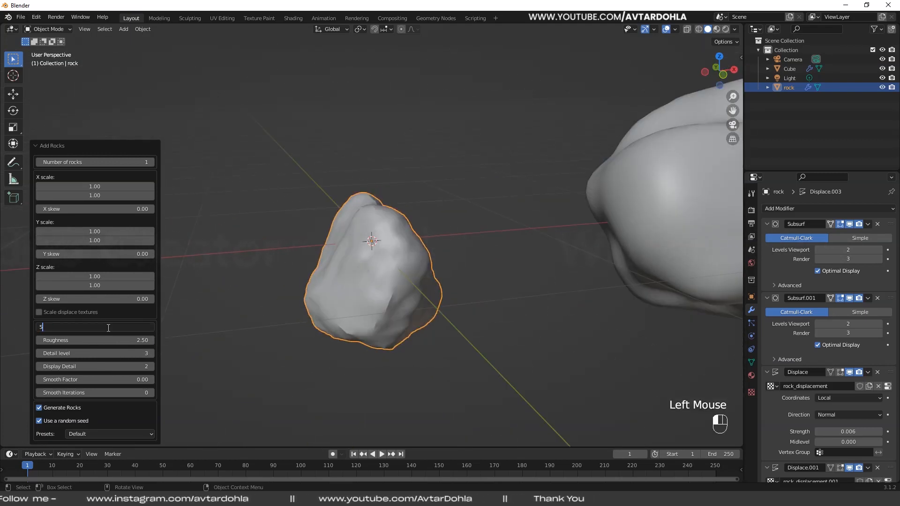
pyautogui.press('Return')
pyautogui.moveTo(275, 310); pyautogui.dragTo(238, 331, button='middle')
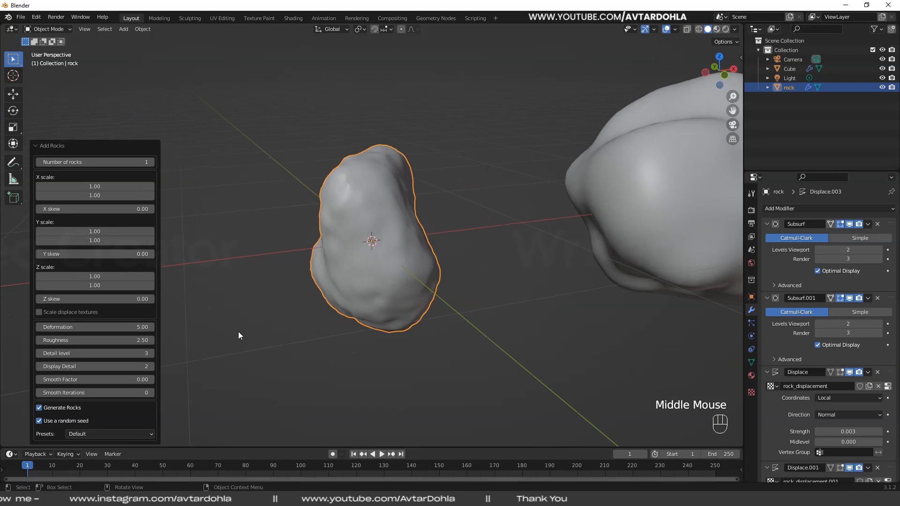
# Try a Roughness of 2.53 on the generated rock and settle on 5
pyautogui.click(151, 339)
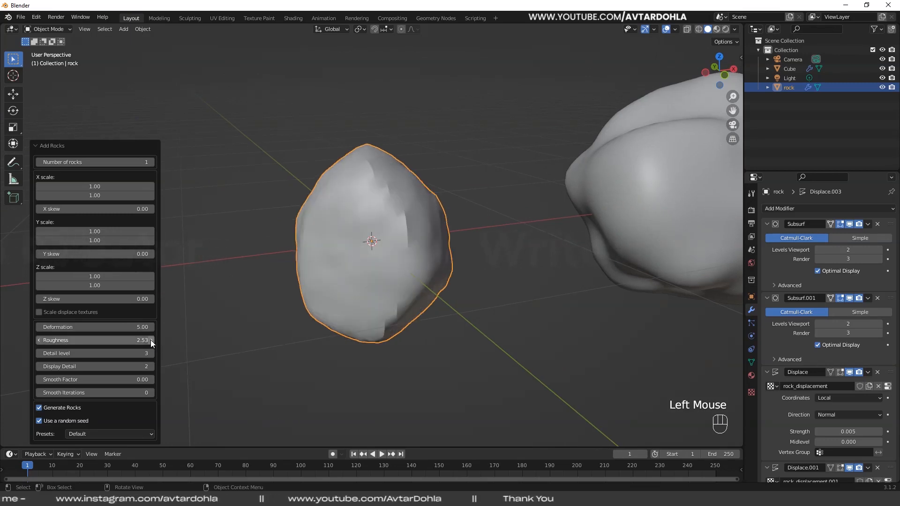
pyautogui.click(39, 339)
pyautogui.click(76, 341)
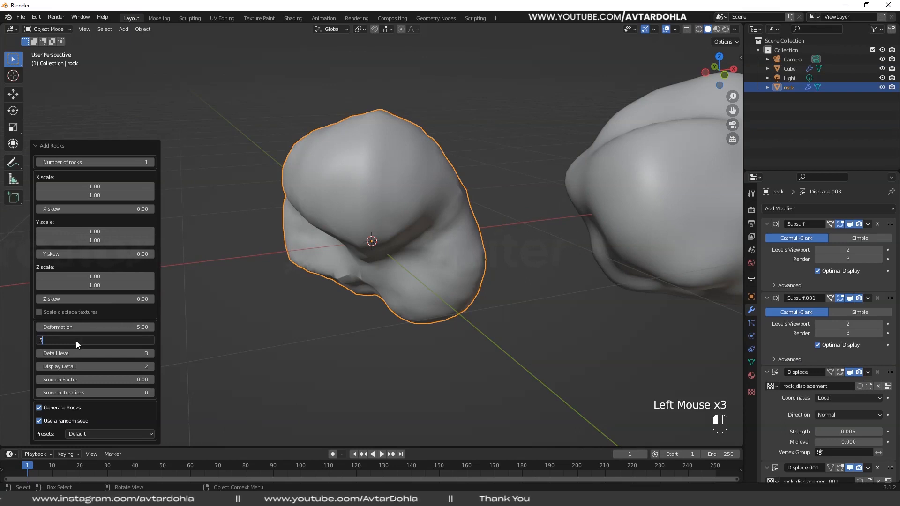
pyautogui.write('5')
pyautogui.press('Return')
pyautogui.moveTo(483, 303); pyautogui.dragTo(156, 375, button='middle')
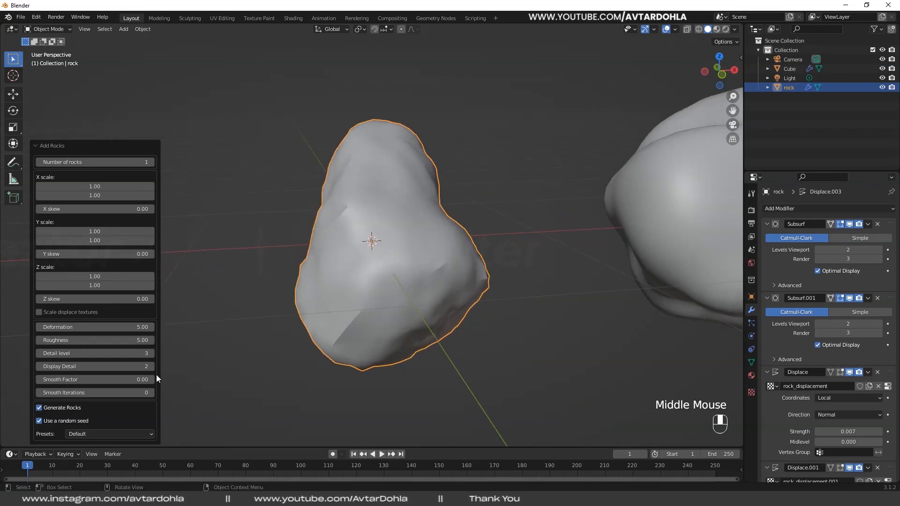
# Set the generated rock's Roughness to 2
pyautogui.click(79, 339)
pyautogui.write('2')
pyautogui.press('Return')
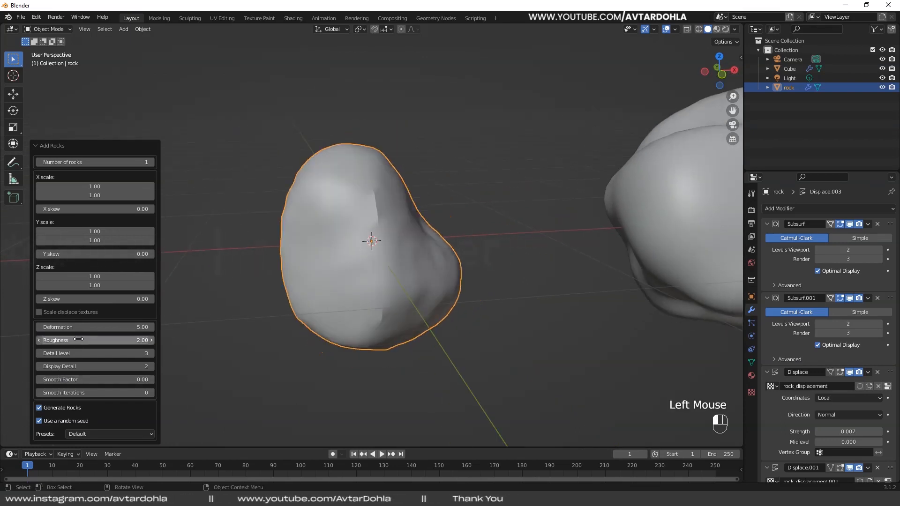
pyautogui.moveTo(423, 289); pyautogui.dragTo(302, 319, button='middle')
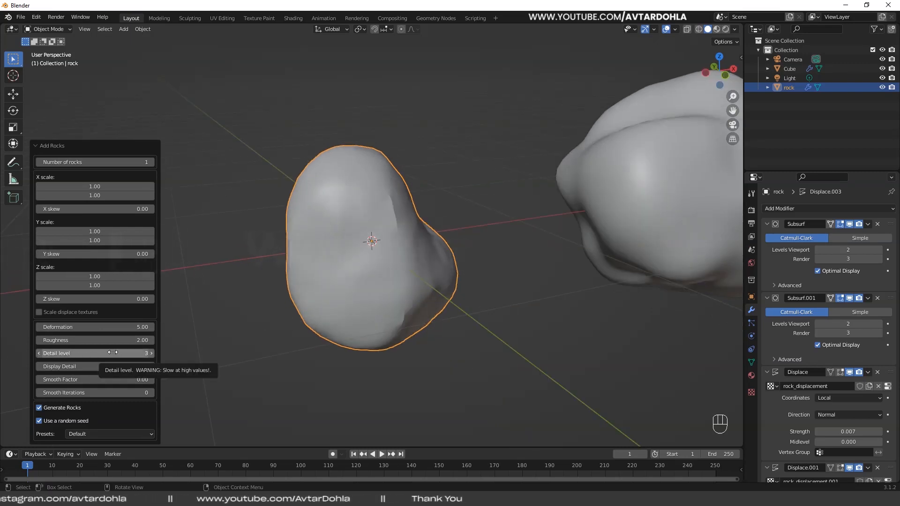
# Try a Detail level of 4 on the generated rock, comparing it with 3, and lower it to 2
pyautogui.click(152, 354)
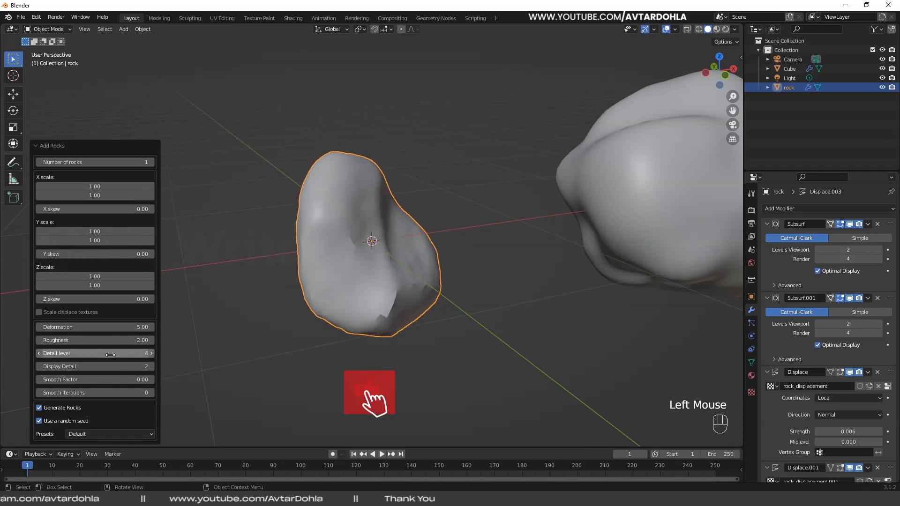
pyautogui.click(40, 353)
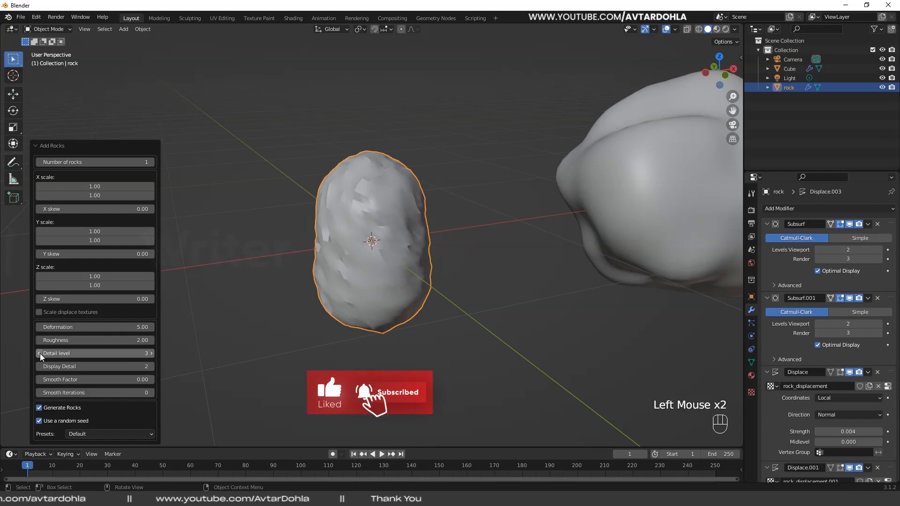
pyautogui.click(152, 354)
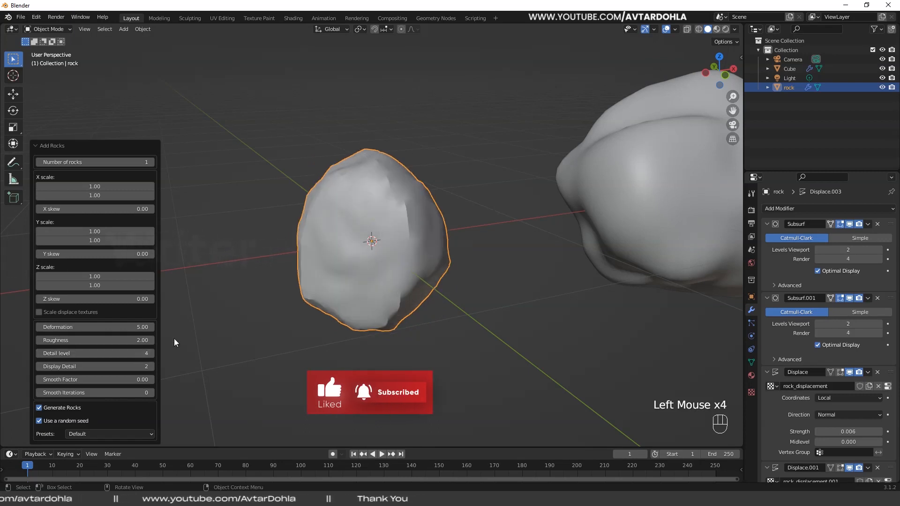
pyautogui.moveTo(423, 229); pyautogui.dragTo(436, 232, button='middle')
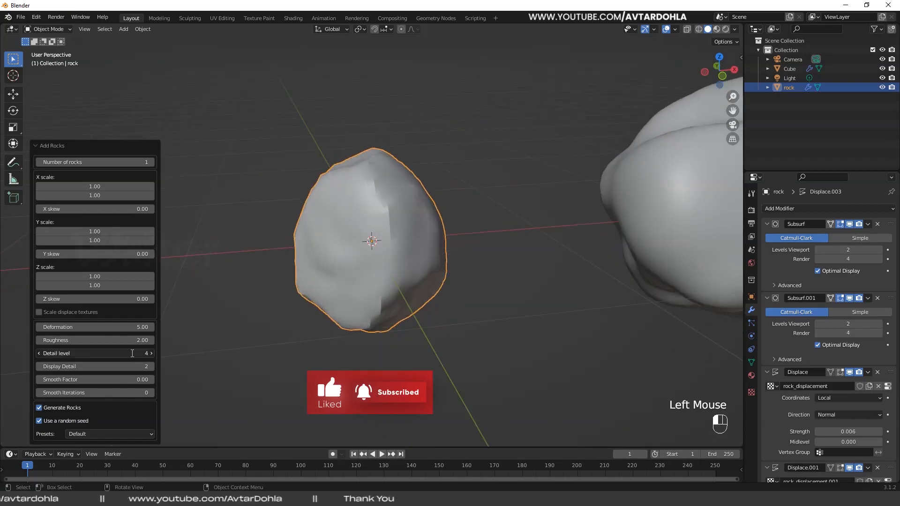
pyautogui.click(132, 353)
pyautogui.write('2')
pyautogui.press('Return')
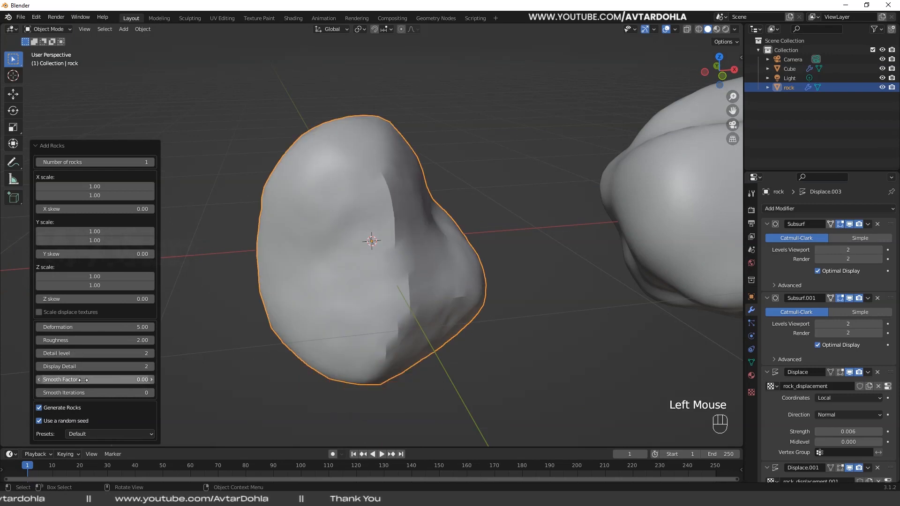
# Try Display Detail values of 3 and 4 on the generated rock, then return it to 2
pyautogui.click(153, 368)
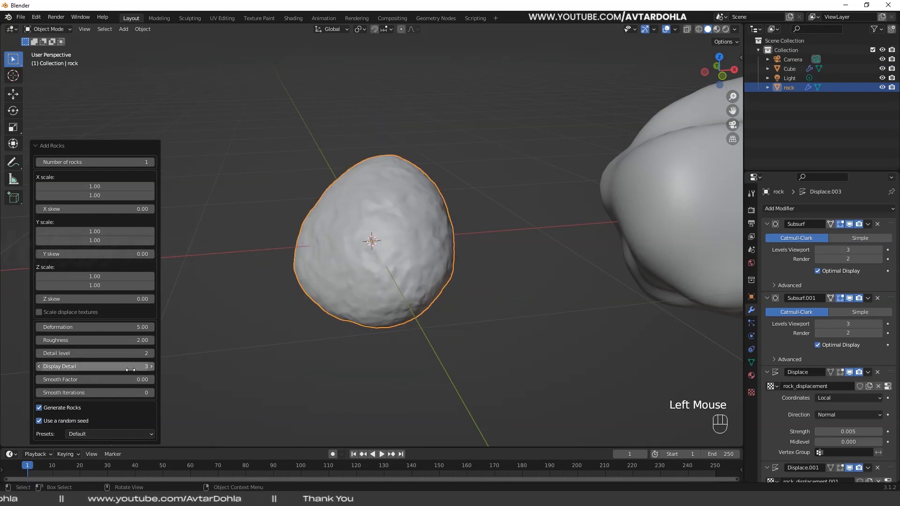
pyautogui.click(152, 365)
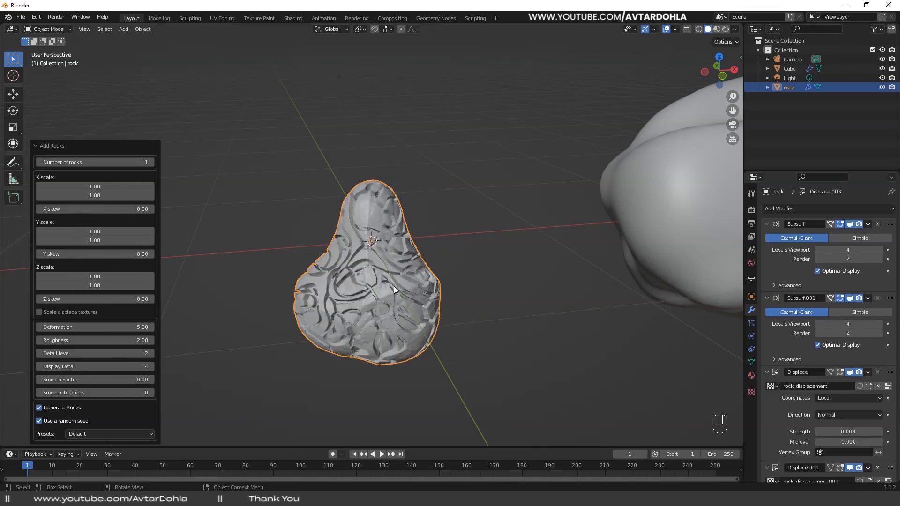
pyautogui.click(126, 367)
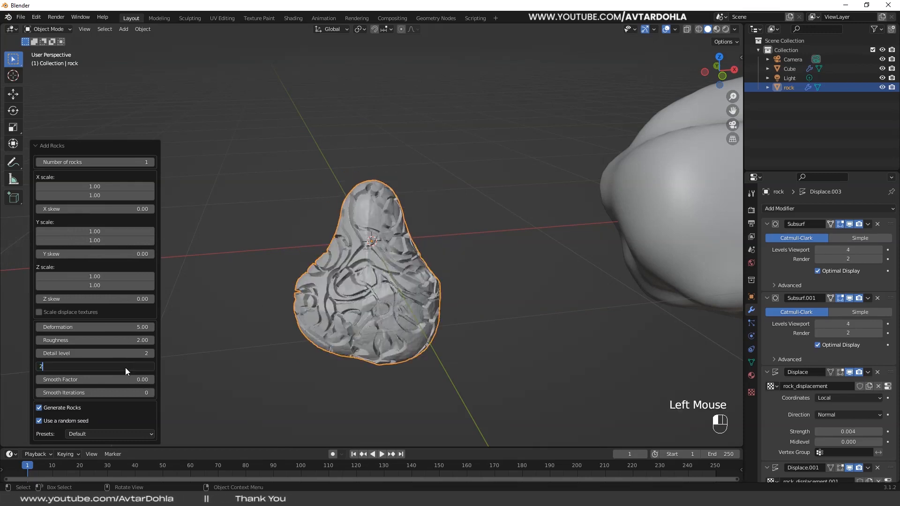
pyautogui.press('Return')
# Raise both the Display Detail and the Detail level of the generated rock to 3
pyautogui.click(149, 367)
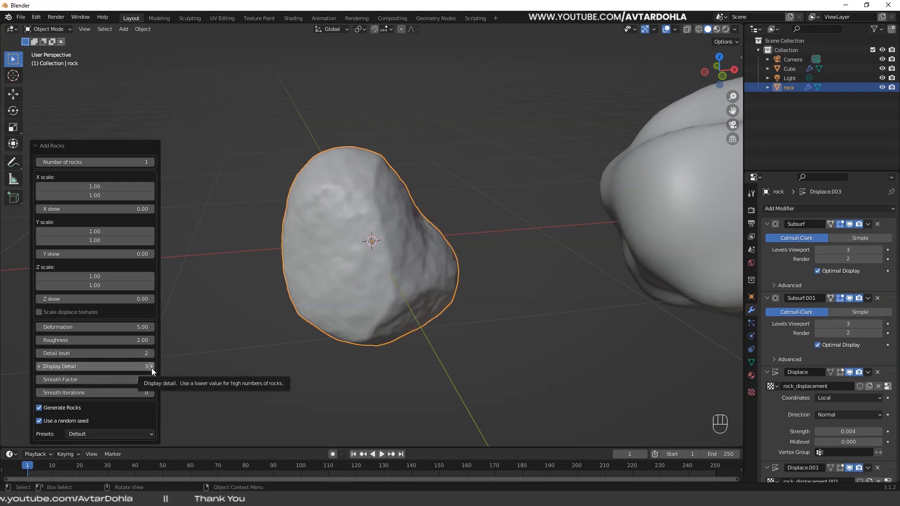
pyautogui.moveTo(509, 247); pyautogui.dragTo(450, 269, button='middle')
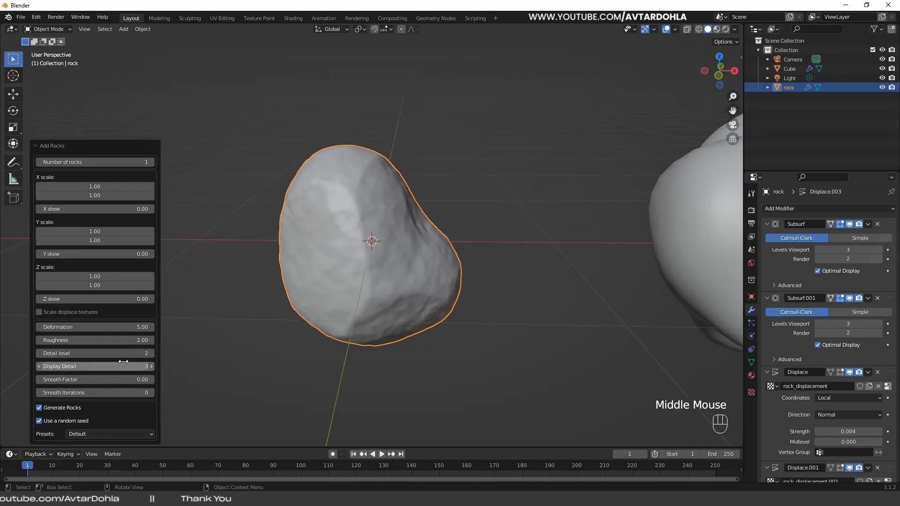
pyautogui.click(150, 352)
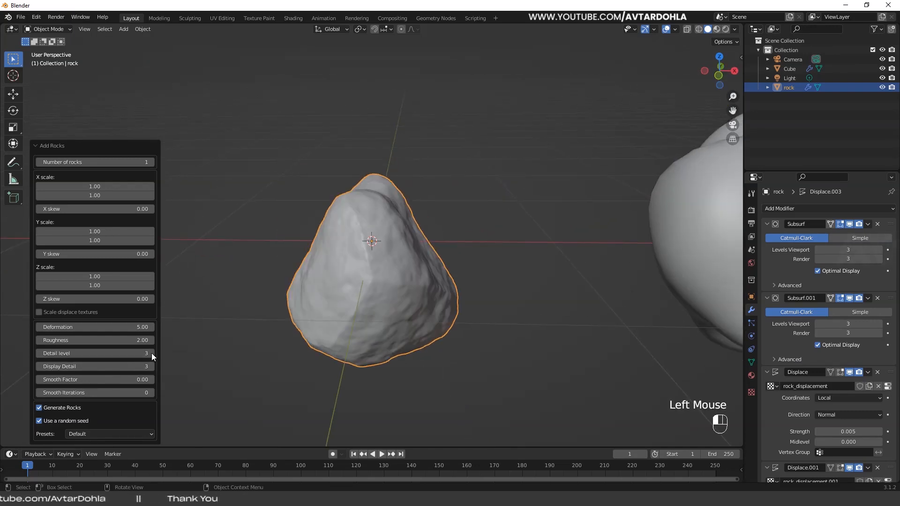
pyautogui.moveTo(412, 313)
pyautogui.mouseDown(button='middle')
pyautogui.moveTo(480, 304)
pyautogui.moveTo(382, 309)
pyautogui.moveTo(397, 309)
pyautogui.mouseUp(button='middle')
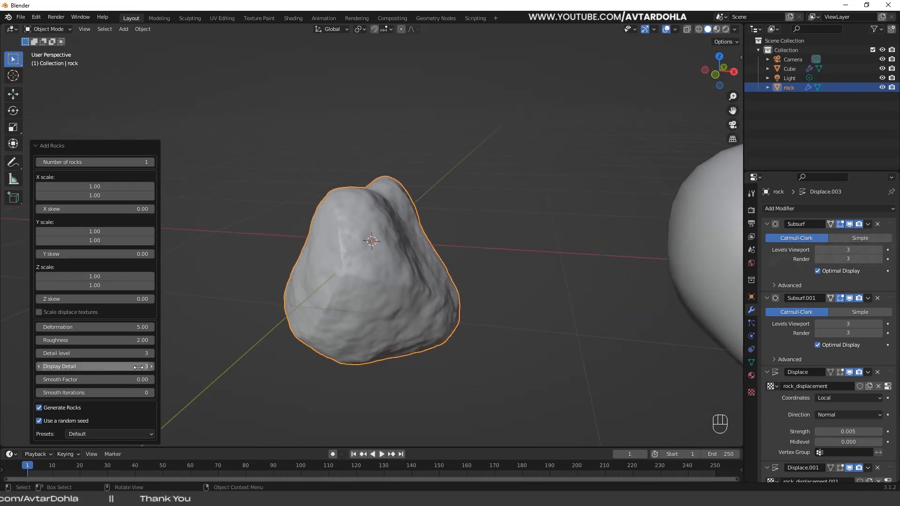
# Try a Display Detail of 2 on the generated rock, then restore it to 3
pyautogui.click(39, 366)
pyautogui.moveTo(385, 296); pyautogui.dragTo(428, 297, button='middle')
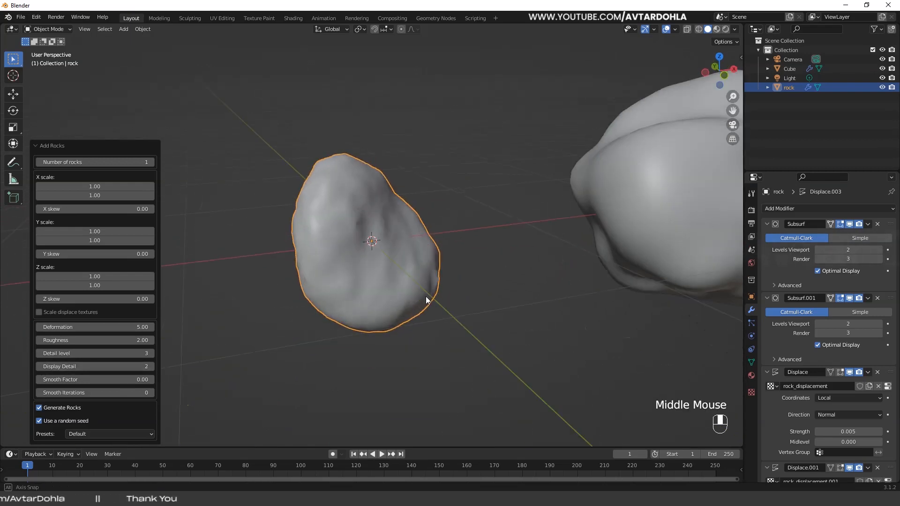
pyautogui.click(151, 367)
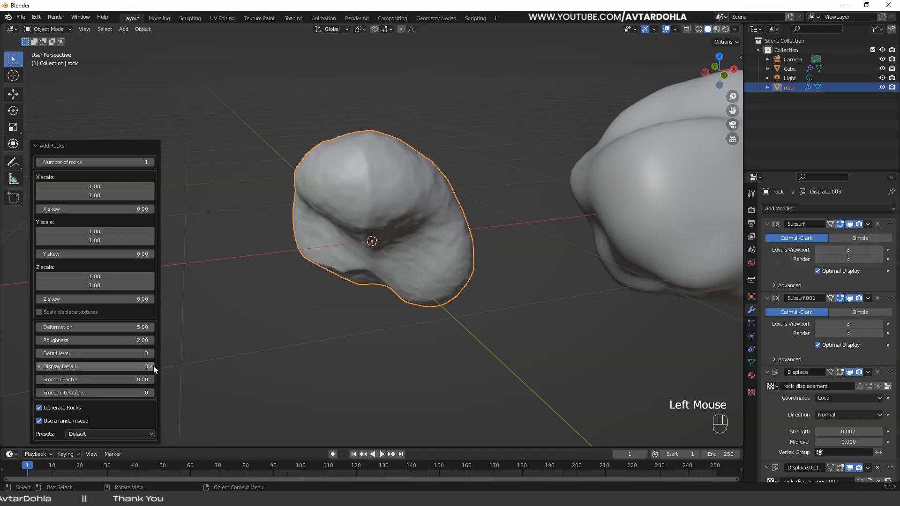
pyautogui.moveTo(349, 265); pyautogui.dragTo(316, 287, button='middle')
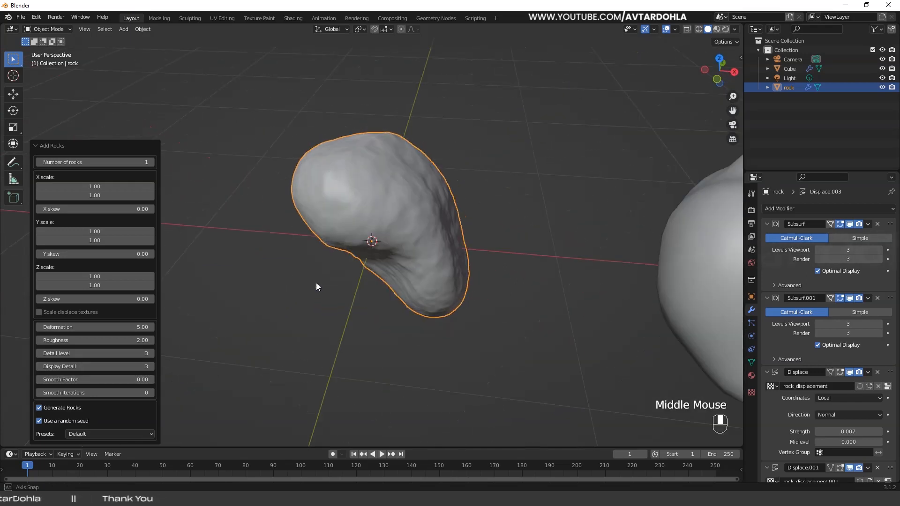
# Try a Detail level of 4 on the generated rock, then restore it to 3
pyautogui.click(152, 352)
pyautogui.moveTo(442, 277); pyautogui.dragTo(365, 286, button='middle')
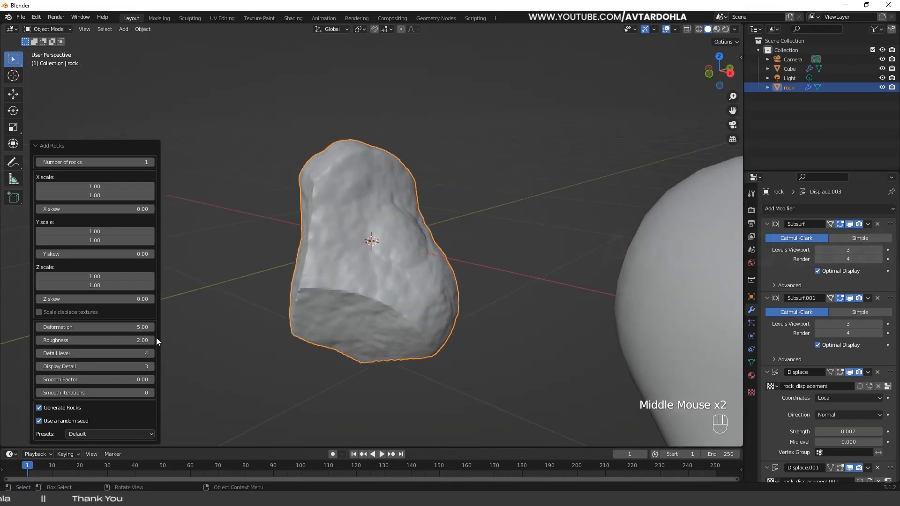
pyautogui.click(39, 353)
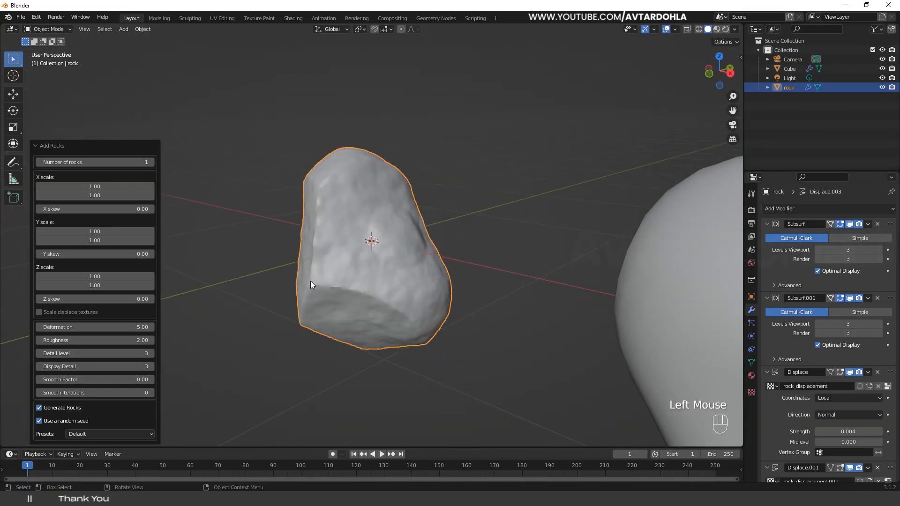
pyautogui.moveTo(311, 281); pyautogui.dragTo(230, 355, button='middle')
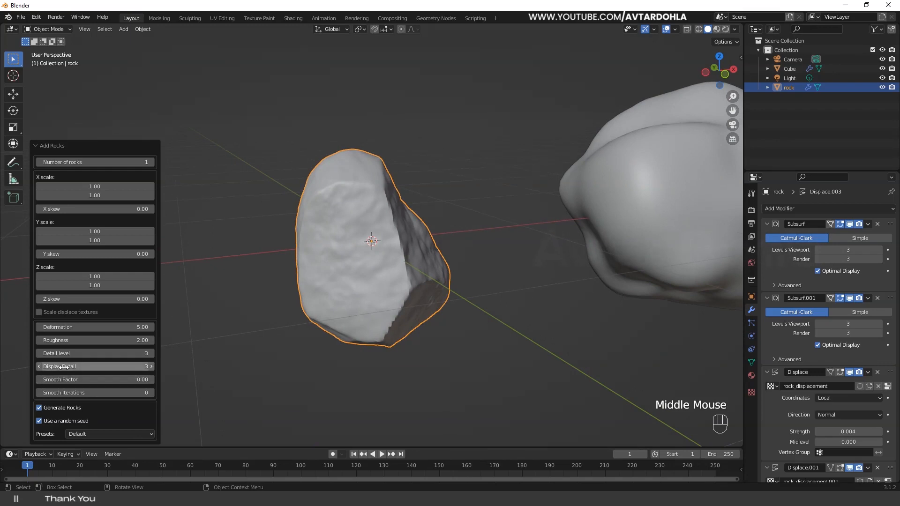
# Lower the rock's Display Detail to 2 and try Detail levels of 4 and 1 with it
pyautogui.click(38, 365)
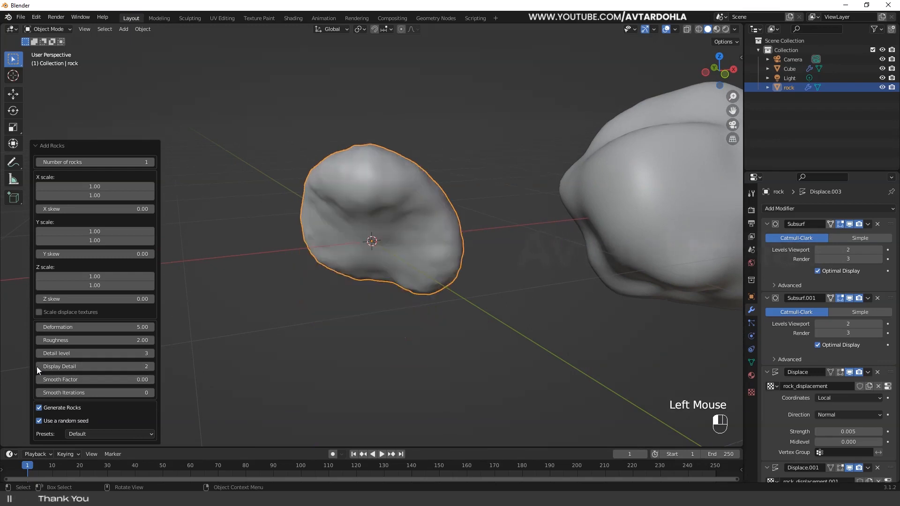
pyautogui.click(151, 353)
pyautogui.moveTo(417, 285); pyautogui.dragTo(370, 305, button='middle')
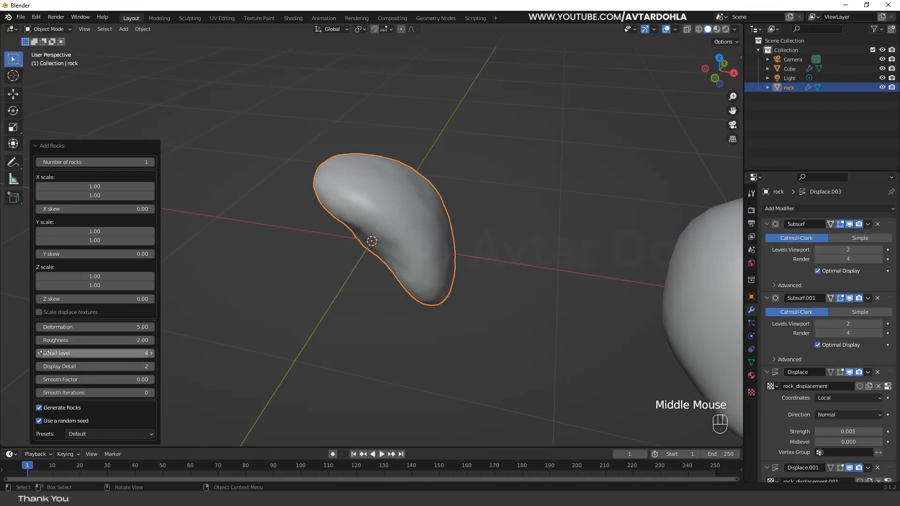
pyautogui.click(79, 353)
pyautogui.write('1')
pyautogui.press('Return')
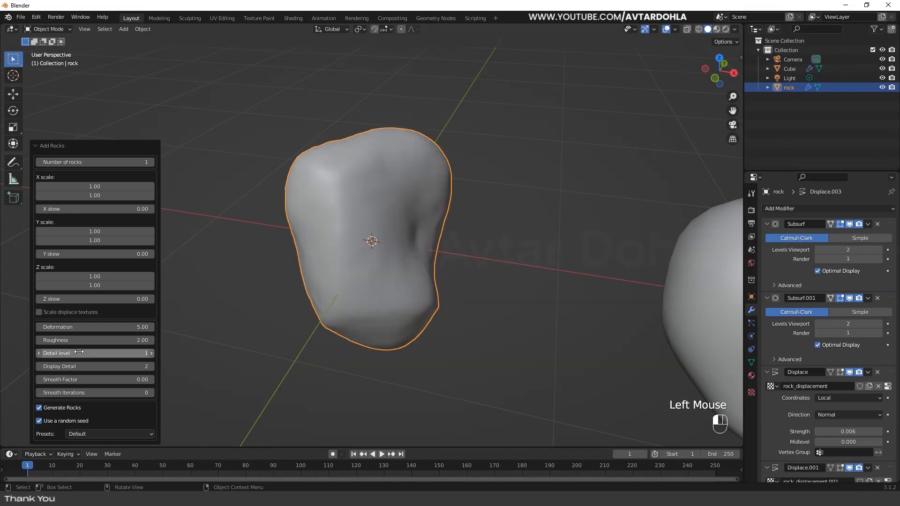
# Set the rock's Detail level back to 3 and its Display Detail to 3
pyautogui.click(151, 352)
pyautogui.click(150, 352)
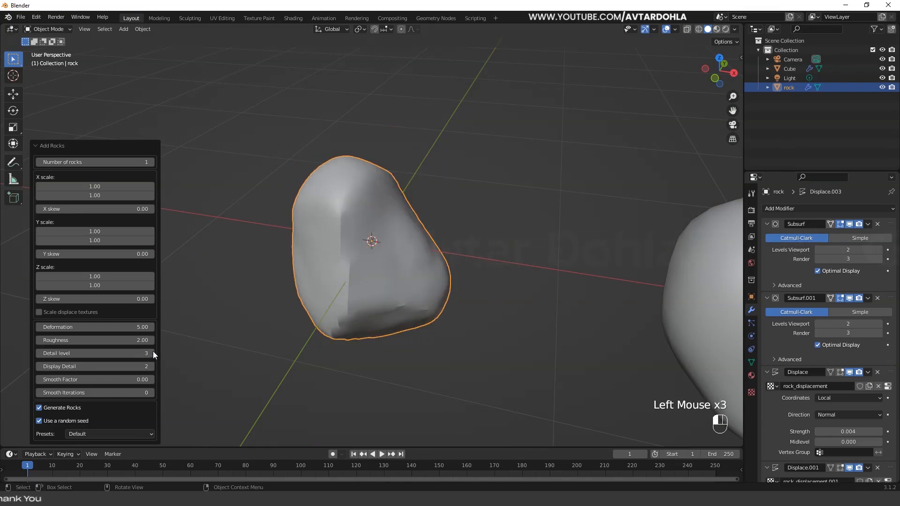
pyautogui.moveTo(408, 244); pyautogui.dragTo(263, 328, button='middle')
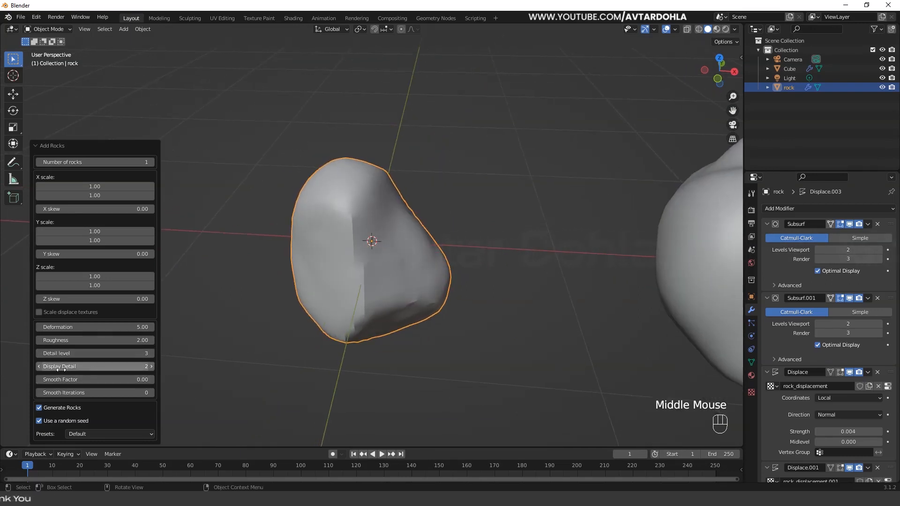
pyautogui.click(152, 366)
pyautogui.moveTo(386, 297); pyautogui.dragTo(405, 294, button='middle')
pyautogui.scroll(-1, 412, 296)
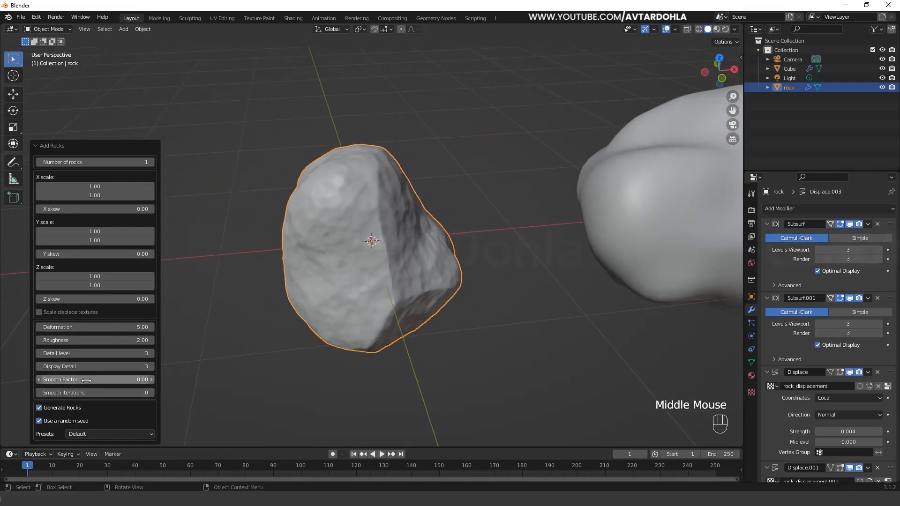
# Try Smooth Factor values of 0.03 and 0.2 on the generated rock, then reset it to 0
pyautogui.click(151, 379)
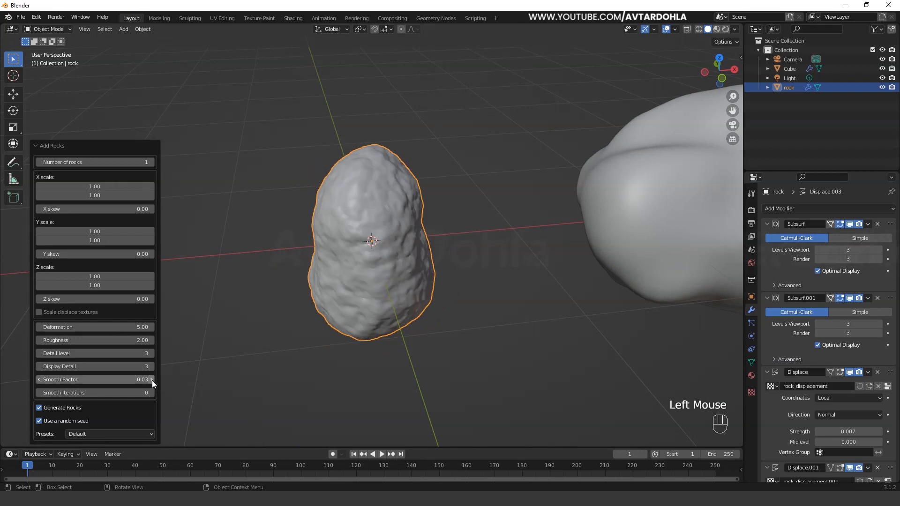
pyautogui.moveTo(371, 281); pyautogui.dragTo(346, 286, button='middle')
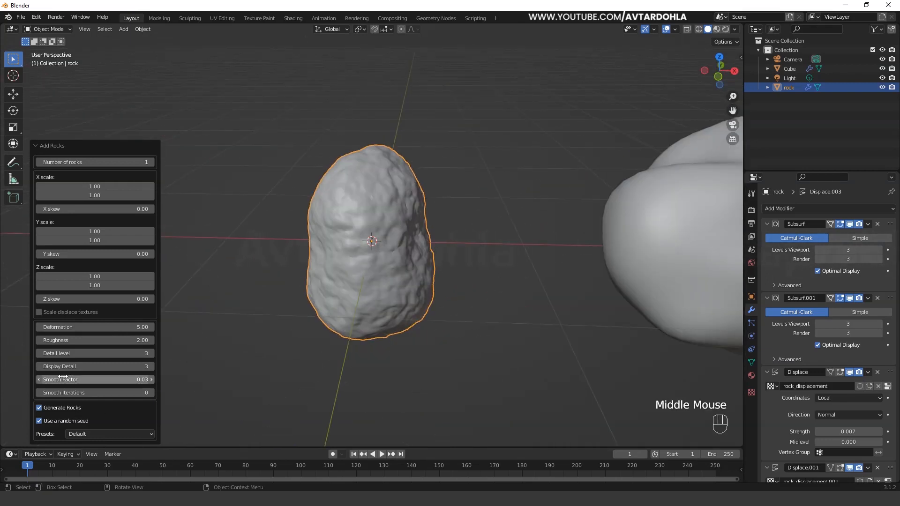
pyautogui.click(104, 379)
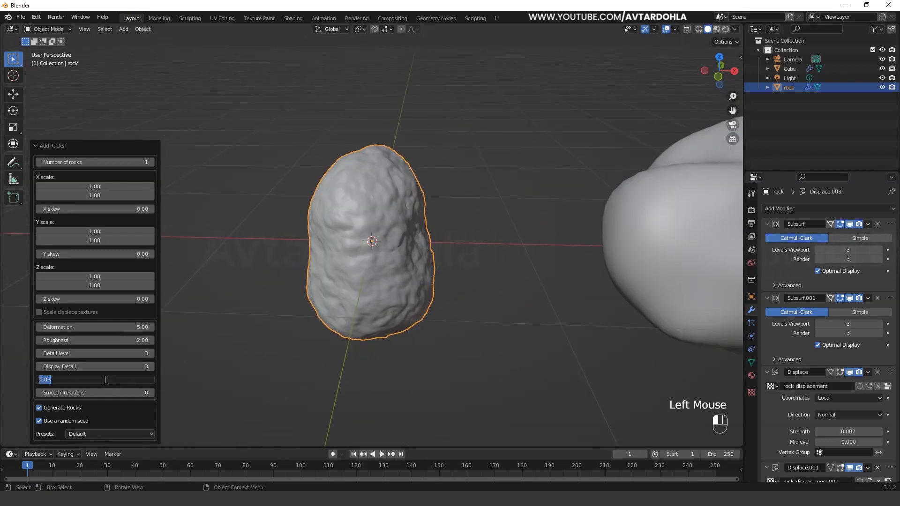
pyautogui.write('0.2')
pyautogui.press('Return')
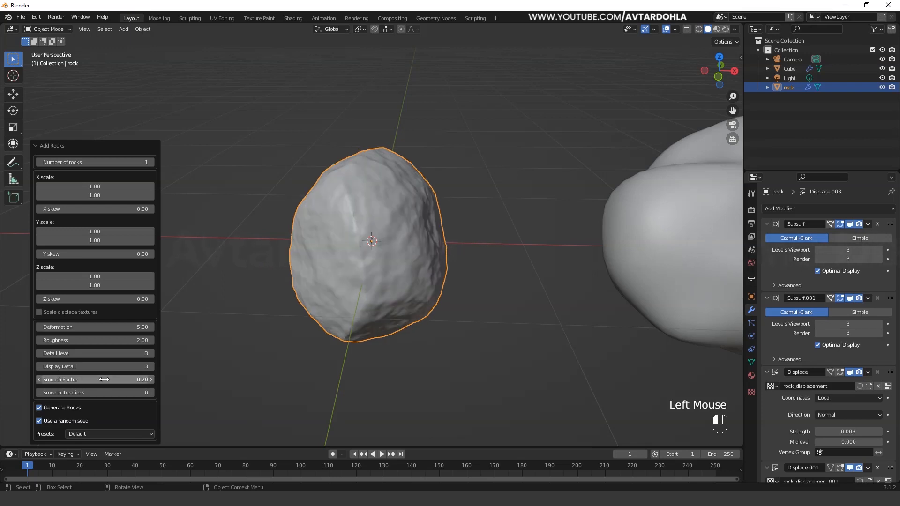
pyautogui.moveTo(429, 270); pyautogui.dragTo(291, 337, button='middle')
pyautogui.click(123, 379)
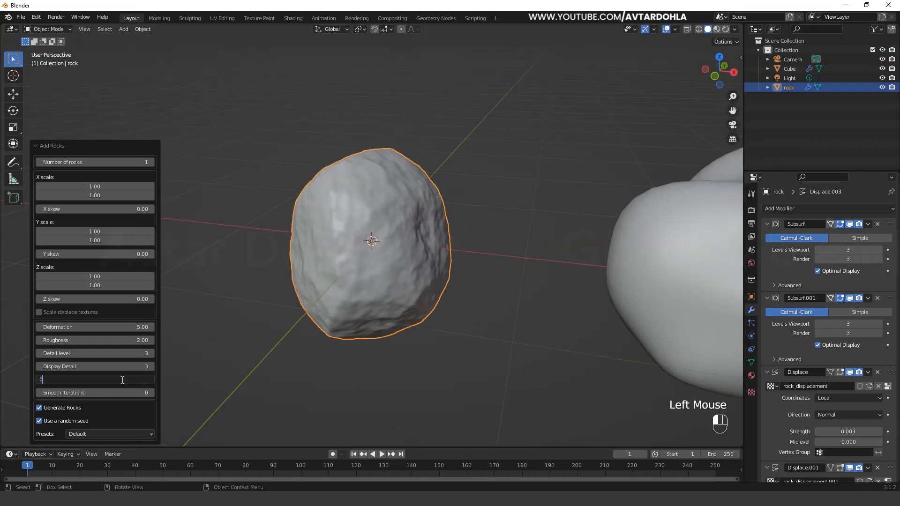
pyautogui.write('0')
pyautogui.press('Return')
pyautogui.moveTo(499, 243); pyautogui.dragTo(247, 334, button='middle')
# Set the generated rock's Smooth Factor to 1 and its Smooth Iterations to 1
pyautogui.click(95, 380)
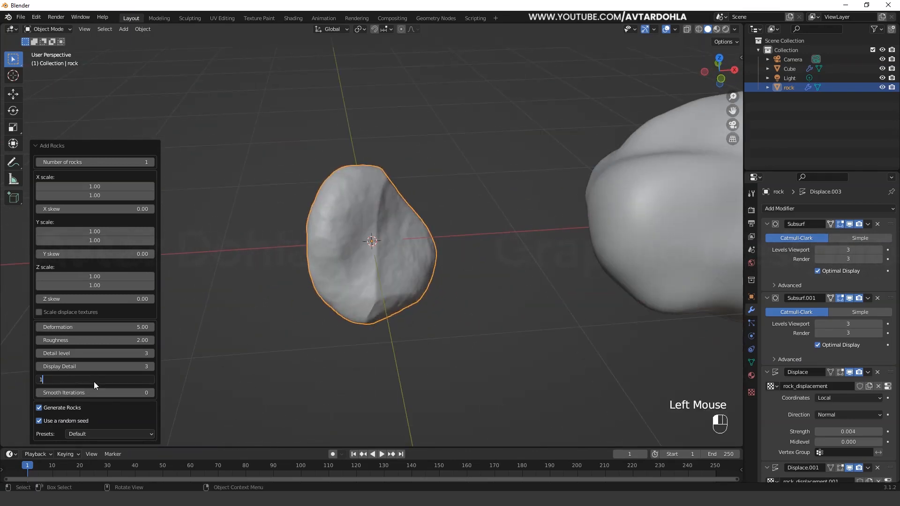
pyautogui.press('Return')
pyautogui.moveTo(441, 269); pyautogui.dragTo(417, 257, button='middle')
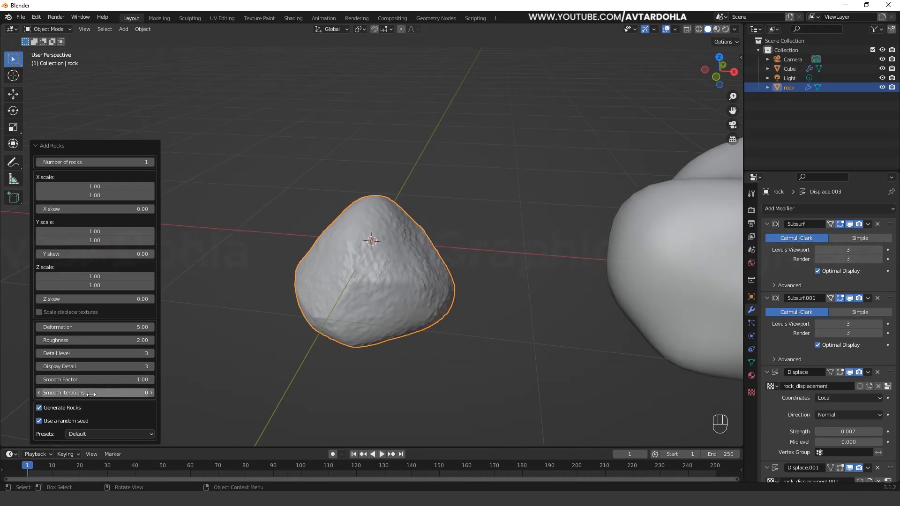
pyautogui.click(151, 393)
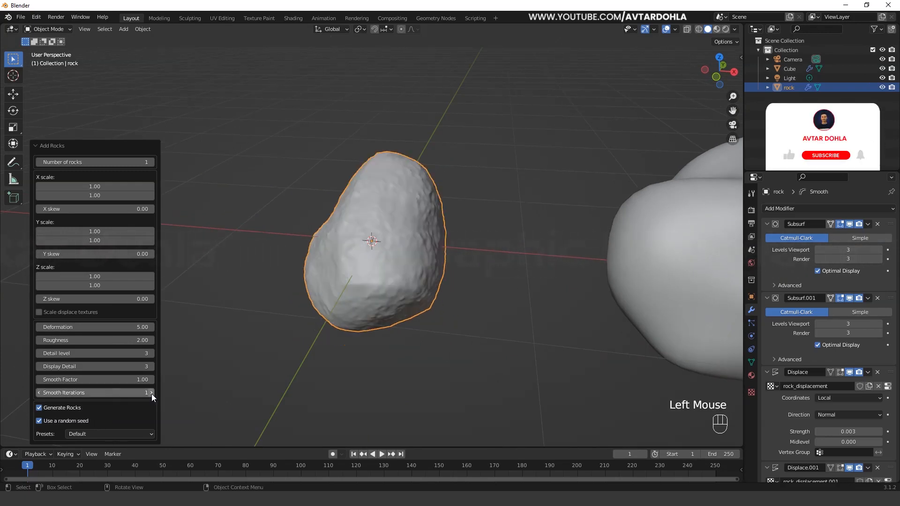
pyautogui.moveTo(354, 318); pyautogui.dragTo(292, 364, button='middle')
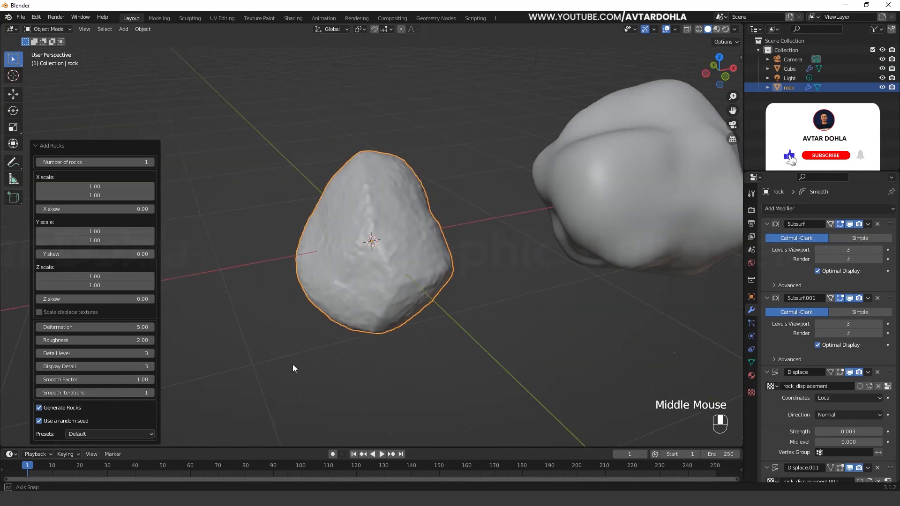
# Try the River Rock preset on the generated rock, then apply the Default preset again
pyautogui.click(102, 434)
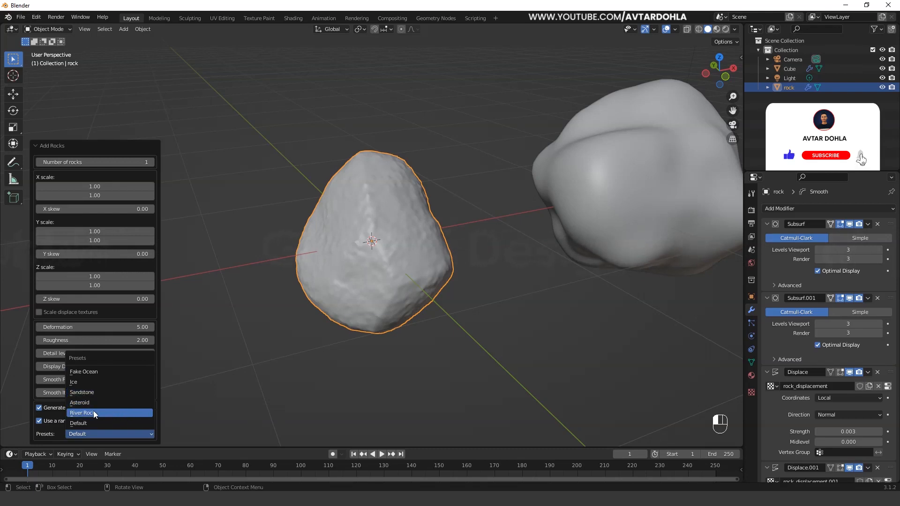
pyautogui.click(120, 412)
pyautogui.click(118, 433)
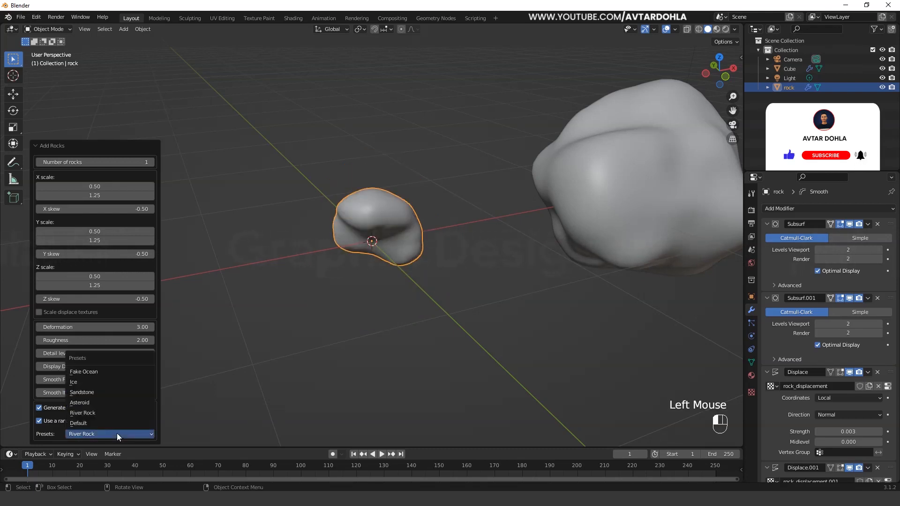
pyautogui.click(113, 424)
pyautogui.scroll(2, 416, 294)
pyautogui.moveTo(416, 293); pyautogui.dragTo(454, 297, button='middle')
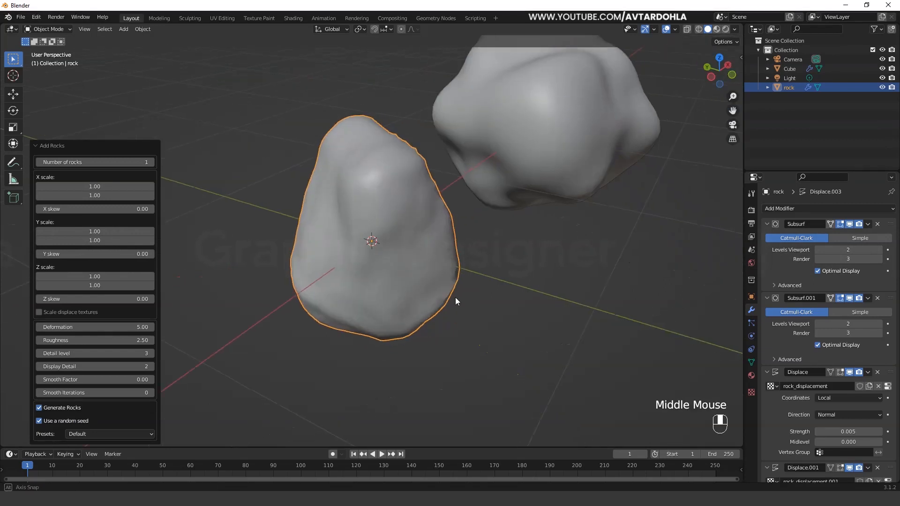
# Set the generated rock's Smooth Factor to 1 and its Display Detail to 3
pyautogui.click(138, 380)
pyautogui.press('Return')
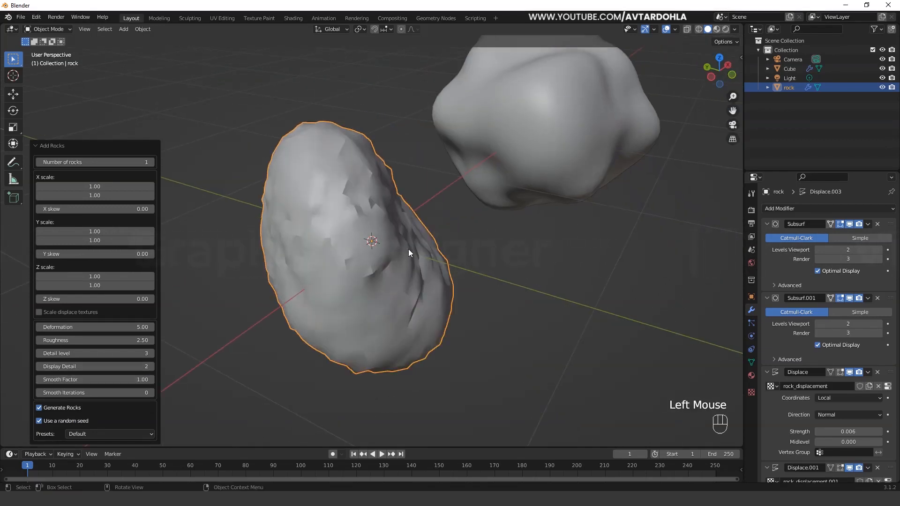
pyautogui.moveTo(408, 249); pyautogui.dragTo(422, 264, button='middle')
pyautogui.click(111, 391)
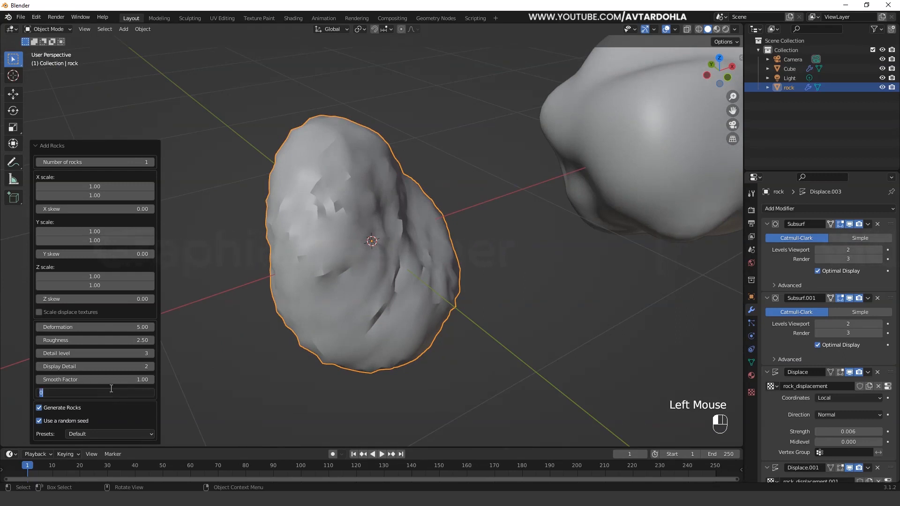
pyautogui.click(138, 360)
pyautogui.click(135, 365)
pyautogui.write('3')
pyautogui.press('Return')
pyautogui.moveTo(503, 294); pyautogui.dragTo(372, 251, button='middle')
# In the Shading workspace, assign the existing "rock" material to the generated rock
pyautogui.click(504, 286)
pyautogui.click(416, 264)
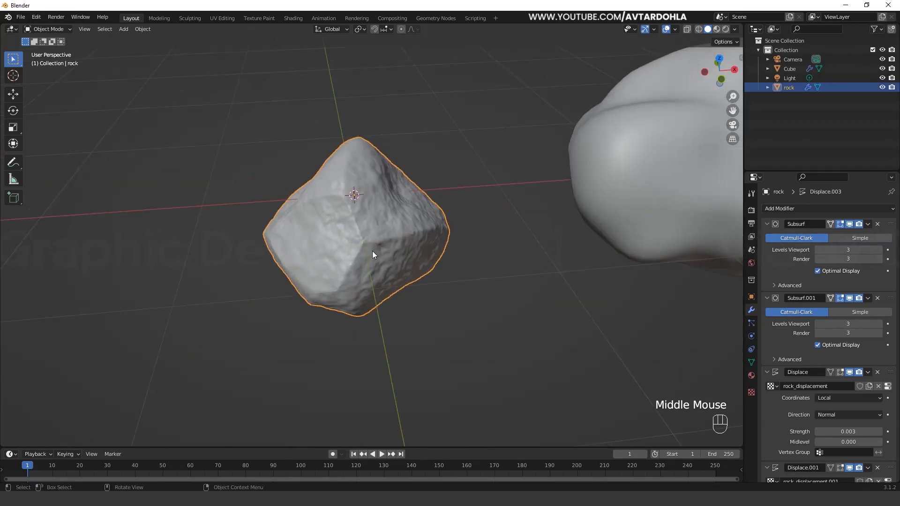
pyautogui.click(292, 18)
pyautogui.scroll(-2, 477, 135)
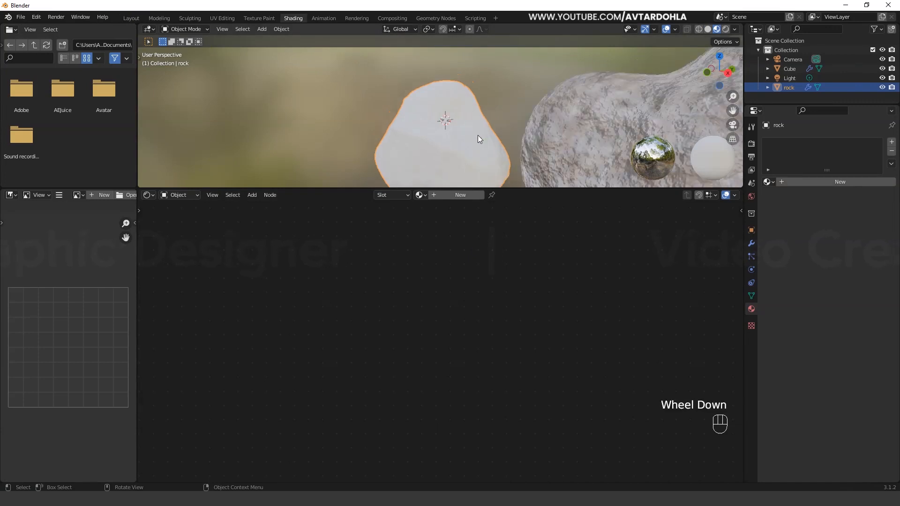
pyautogui.click(424, 195)
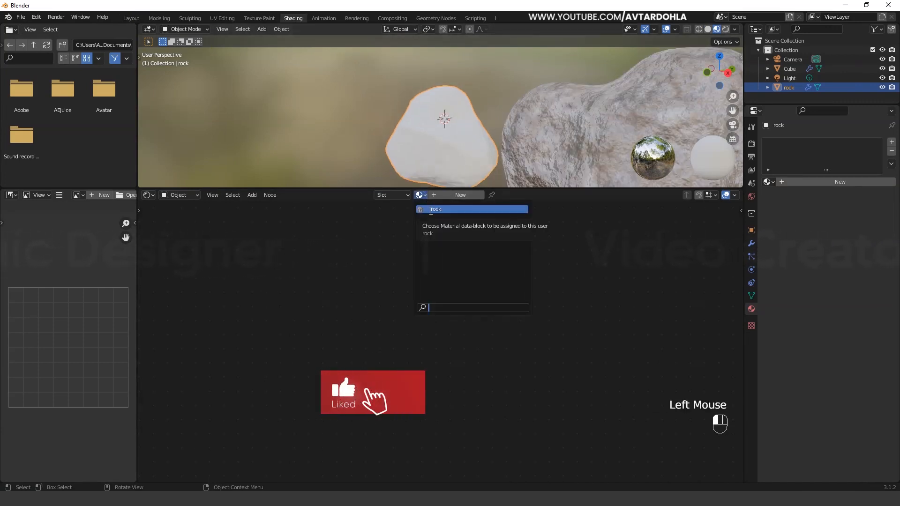
pyautogui.click(429, 210)
pyautogui.scroll(-3, 421, 265)
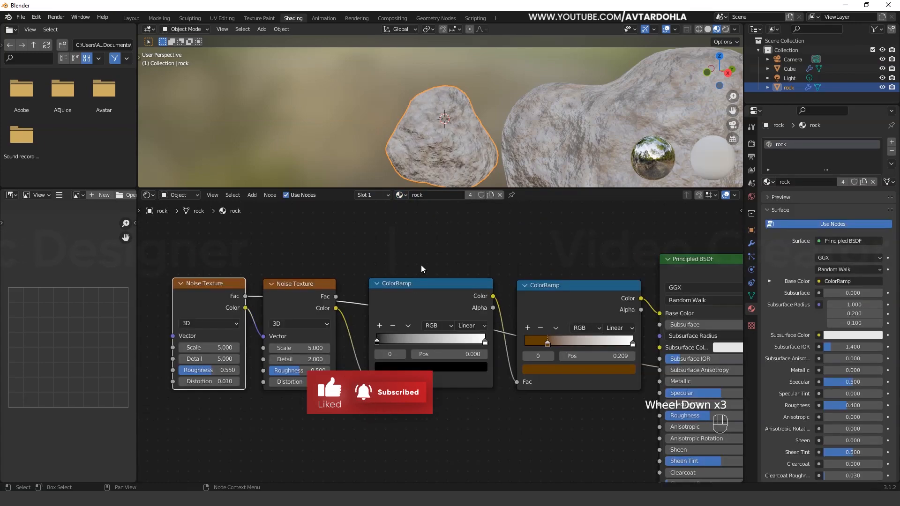